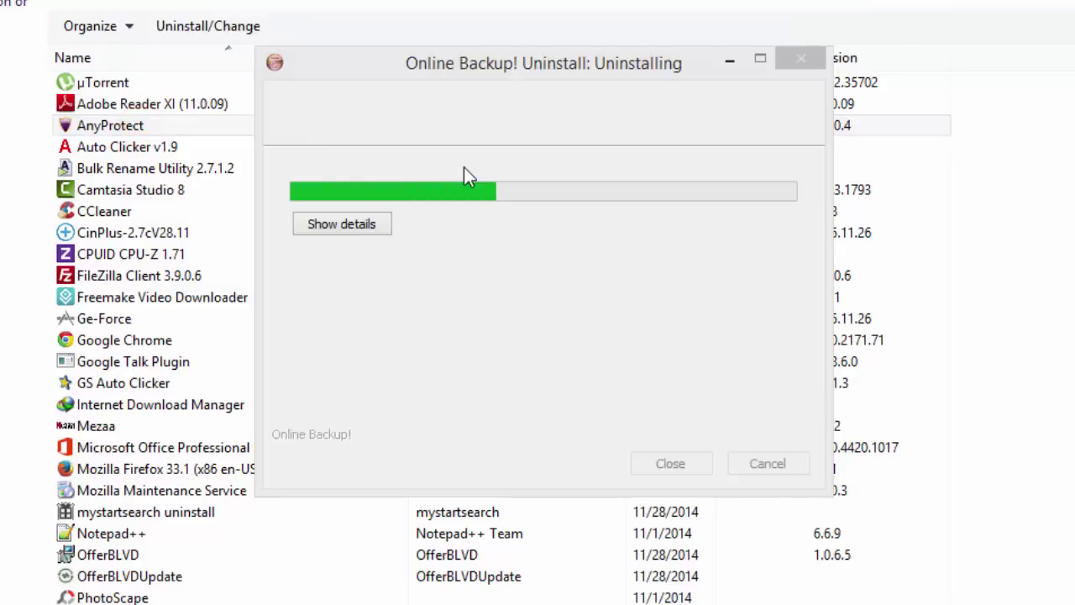
Close the finished Online Backup! uninstaller, then start uninstalling mystartsearch and pass its picture-character check.
{"action": "left_click", "coordinate": [671, 465]}
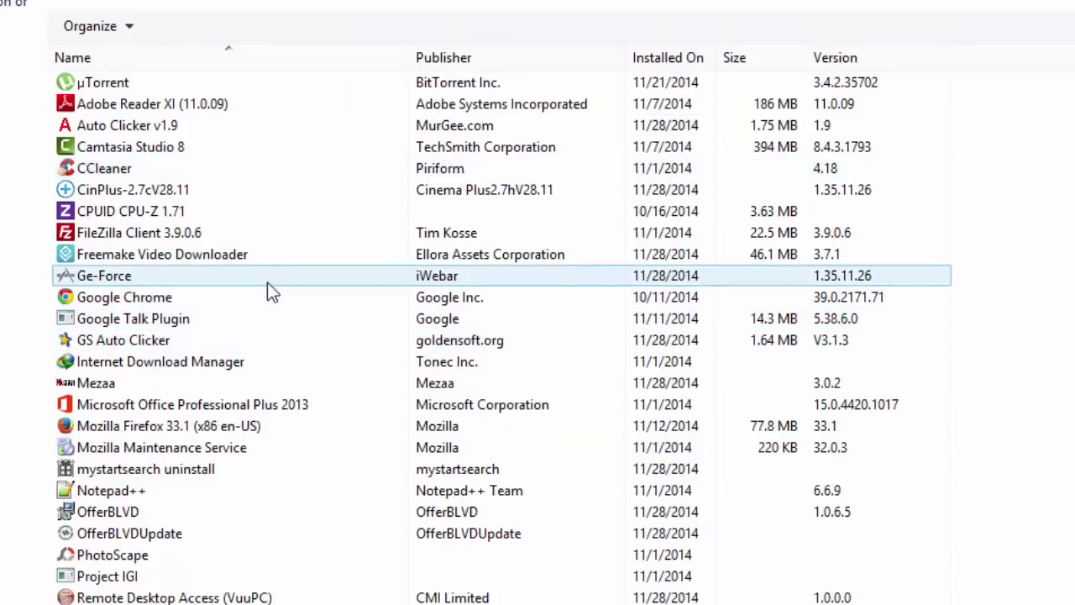
{"action": "left_click", "coordinate": [184, 475]}
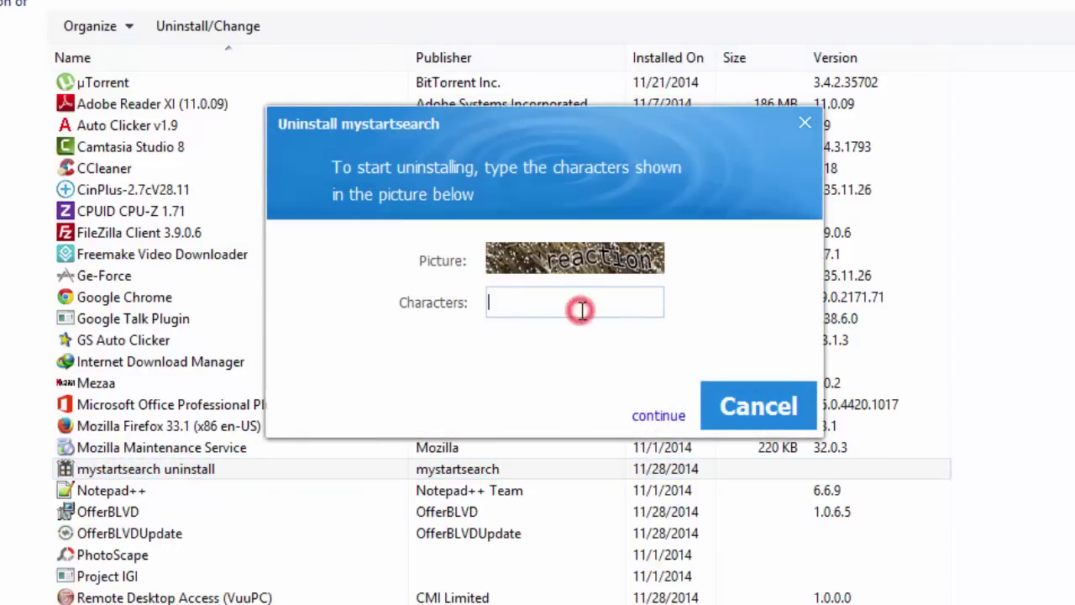
{"action": "type", "text": "reaction"}
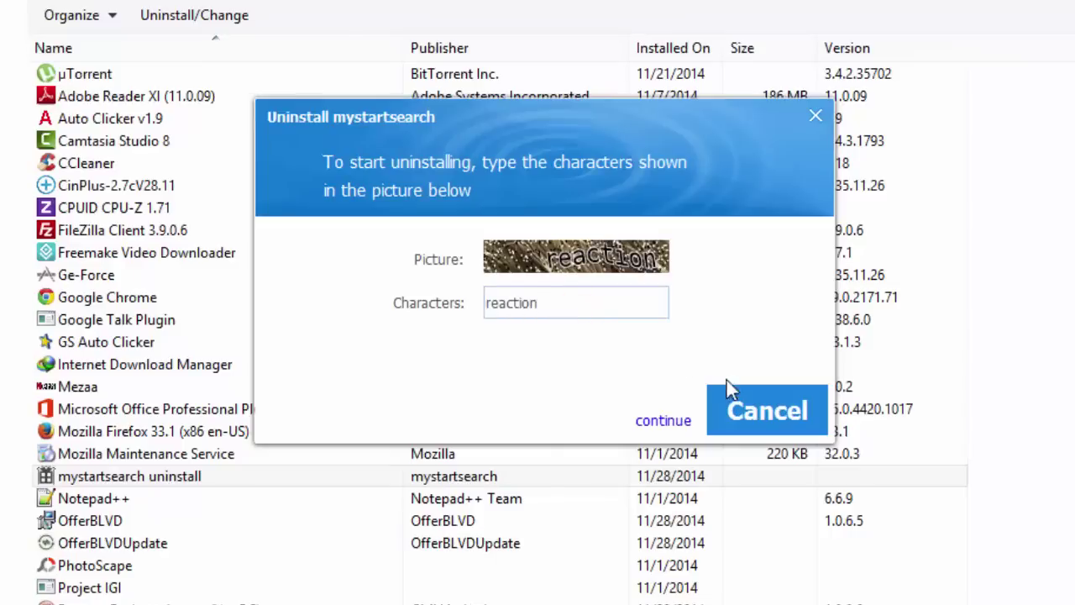
{"action": "left_click", "coordinate": [662, 420]}
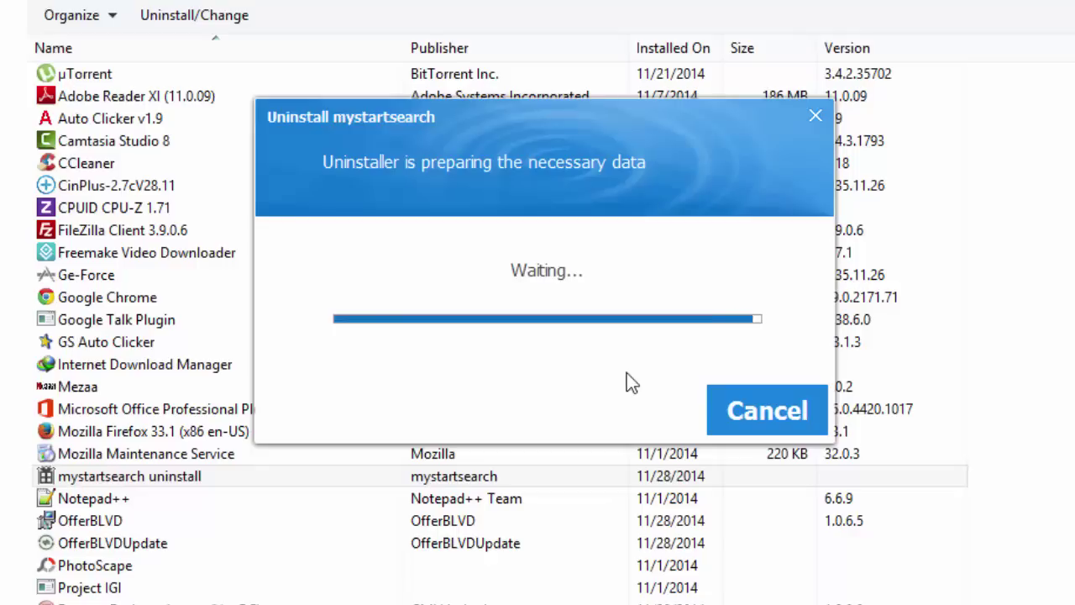
Uninstall mystartsearch with its Shortcut component selected for removal, and close the uninstaller.
{"action": "left_click", "coordinate": [663, 420]}
{"action": "left_click", "coordinate": [662, 422]}
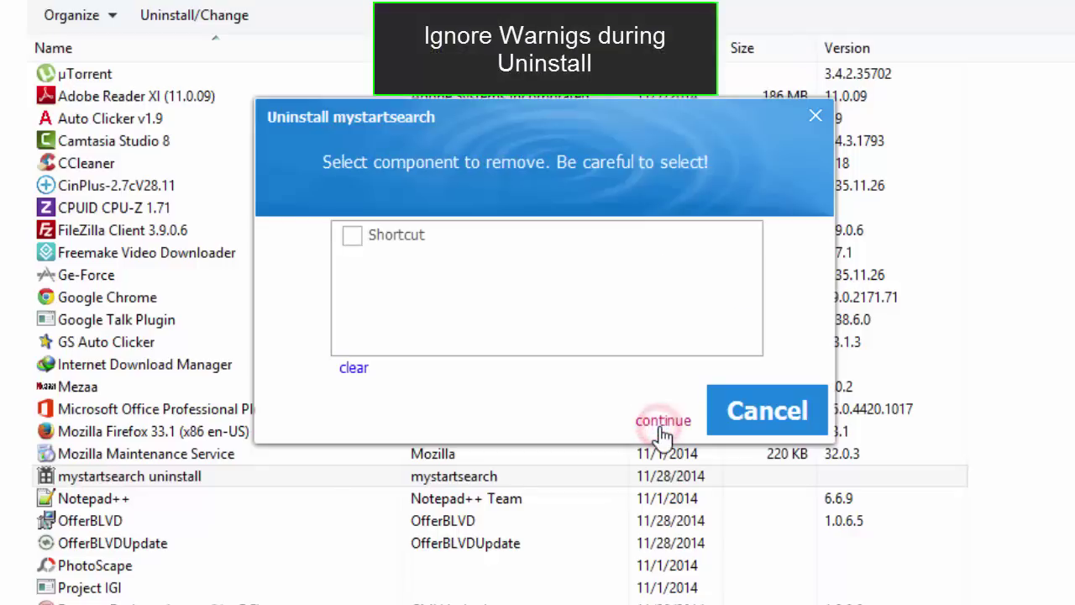
{"action": "left_click", "coordinate": [351, 236]}
{"action": "left_click", "coordinate": [610, 352]}
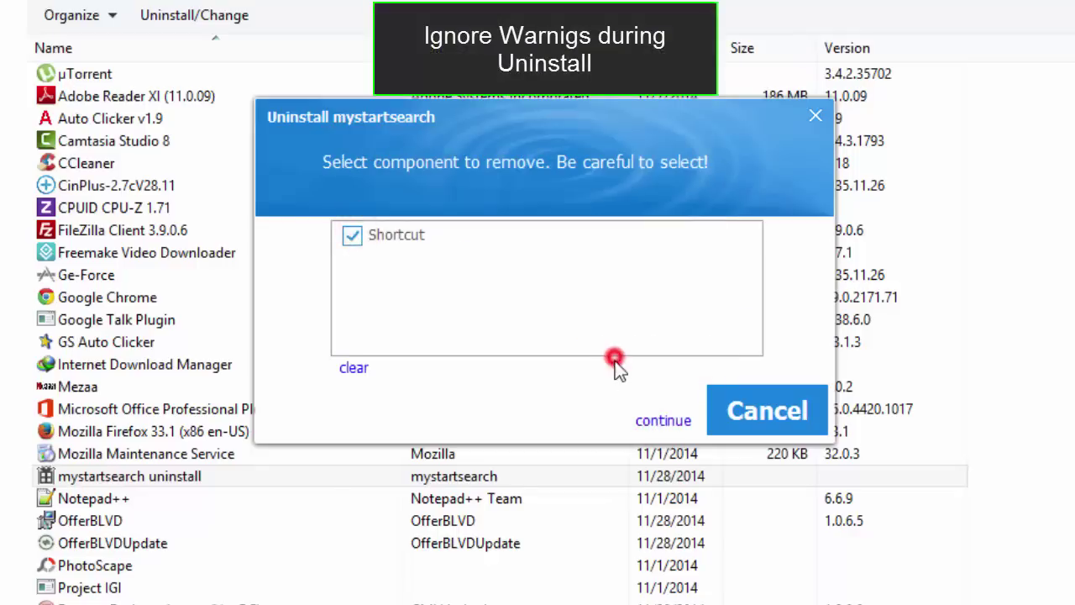
{"action": "left_click", "coordinate": [659, 418]}
{"action": "left_click", "coordinate": [771, 410]}
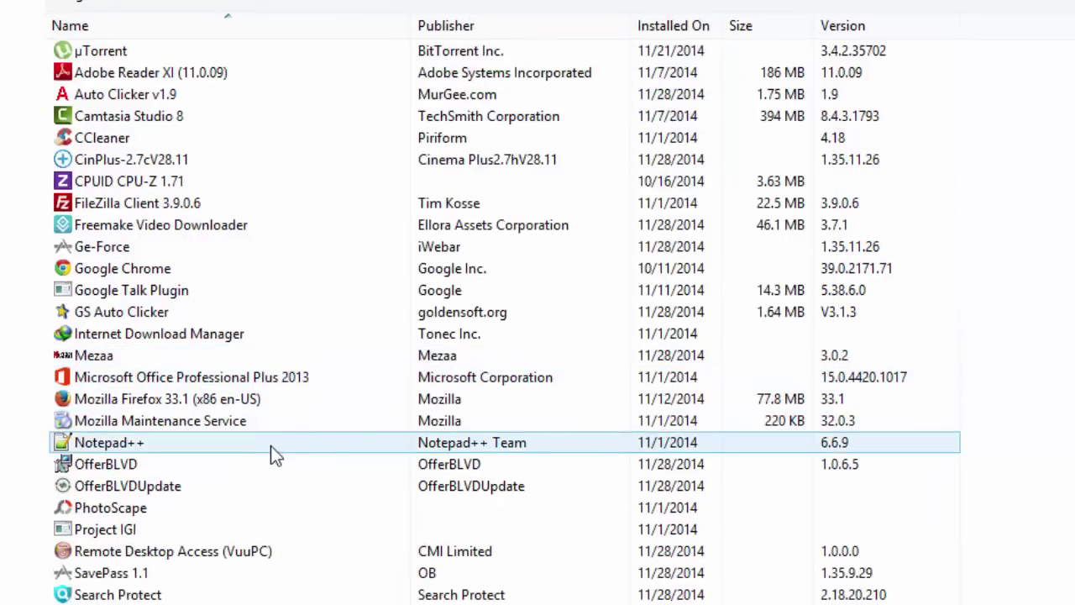
Uninstall OfferBLVD, OfferBLVDUpdate, SavePass 1.1 and Search Protect, and close Programs and Features.
{"action": "left_click", "coordinate": [204, 470]}
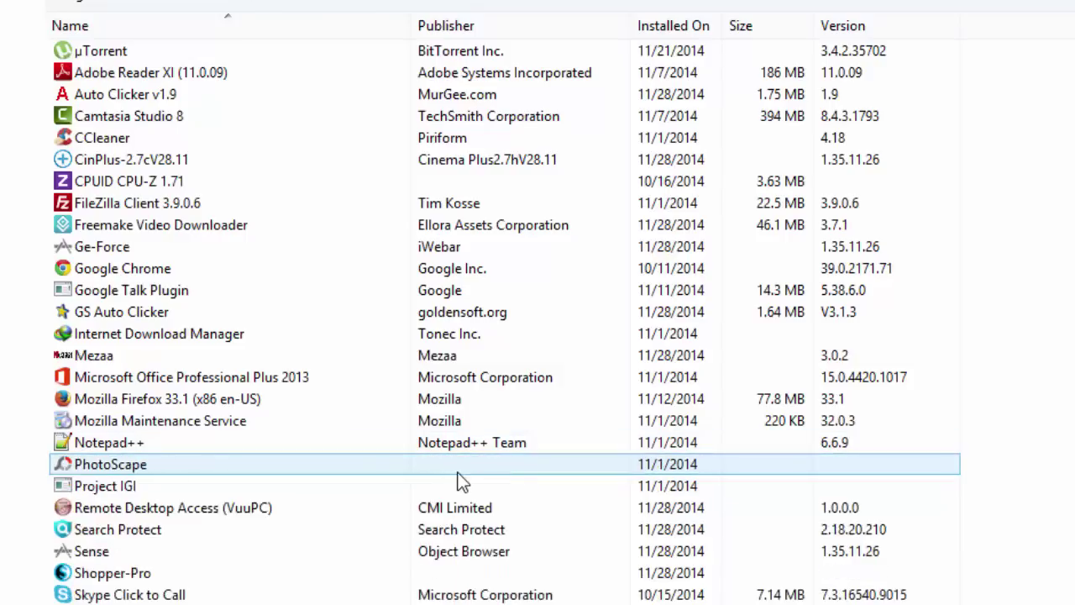
{"action": "left_click", "coordinate": [427, 496]}
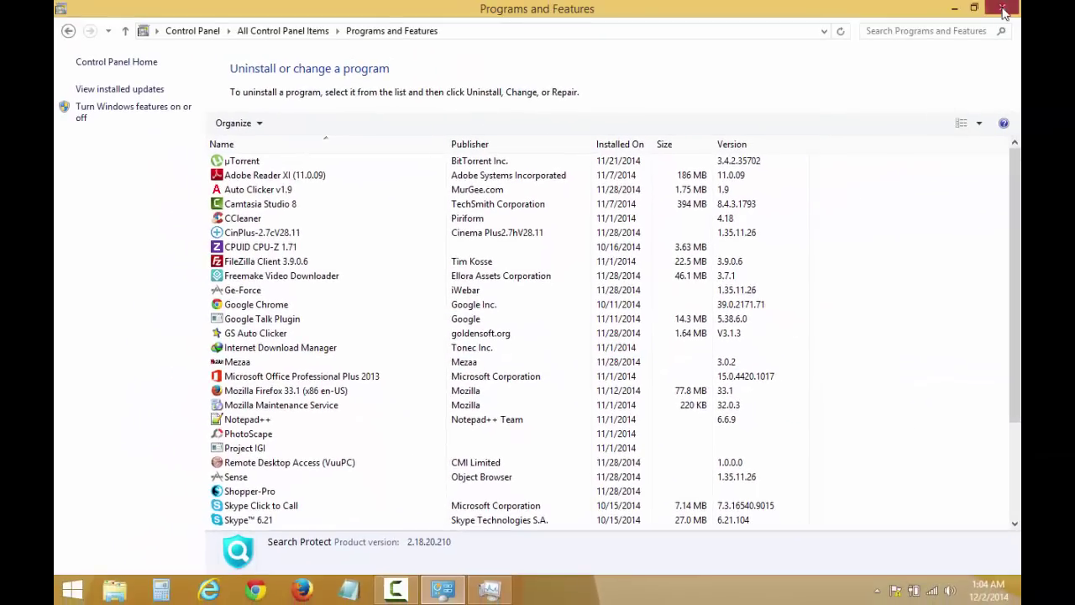
{"action": "left_click", "coordinate": [1003, 9]}
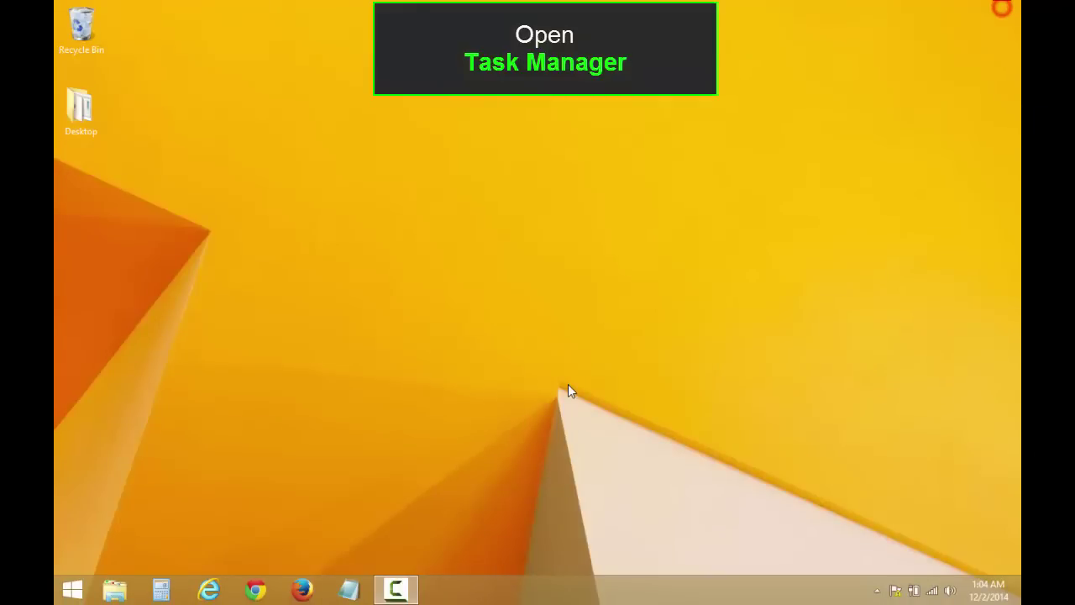
Open Task Manager and go to the details of the IePlugin Service (32 bit) background process.
{"action": "right_click", "coordinate": [478, 582]}
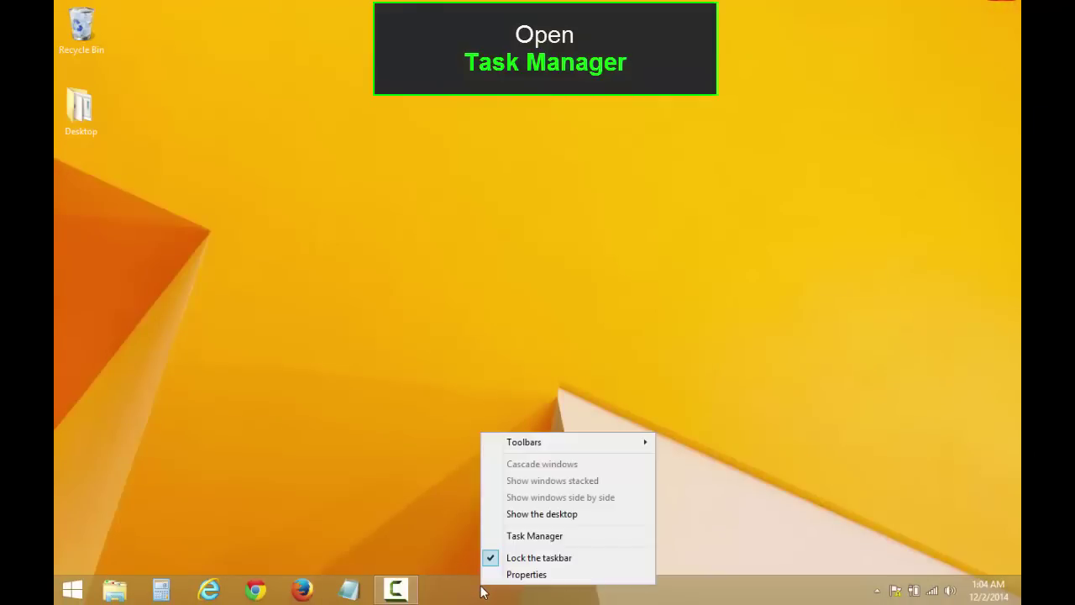
{"action": "left_click", "coordinate": [526, 532]}
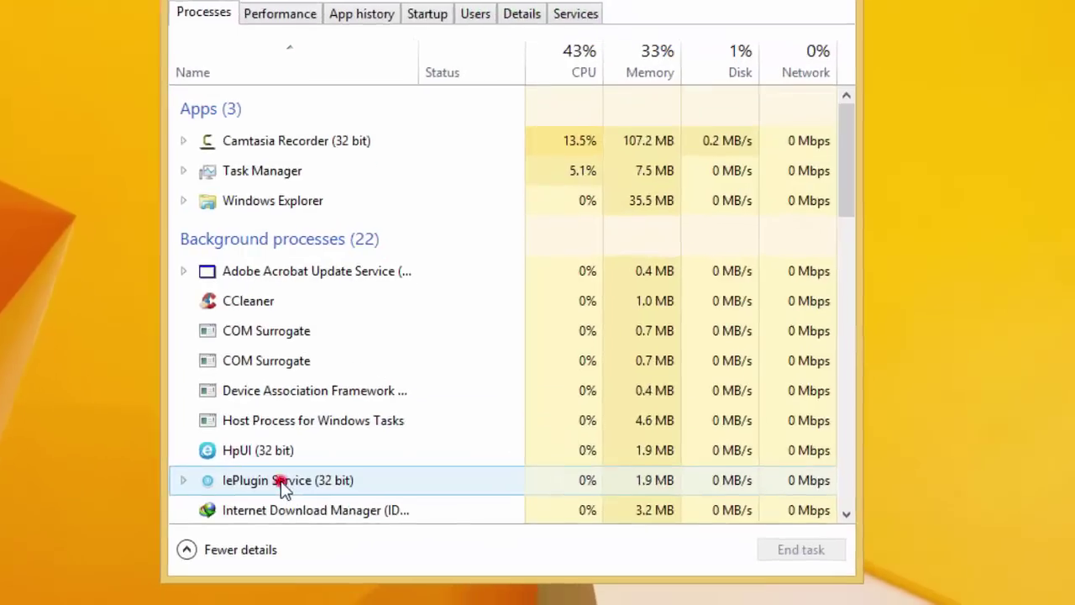
{"action": "left_click", "coordinate": [281, 482]}
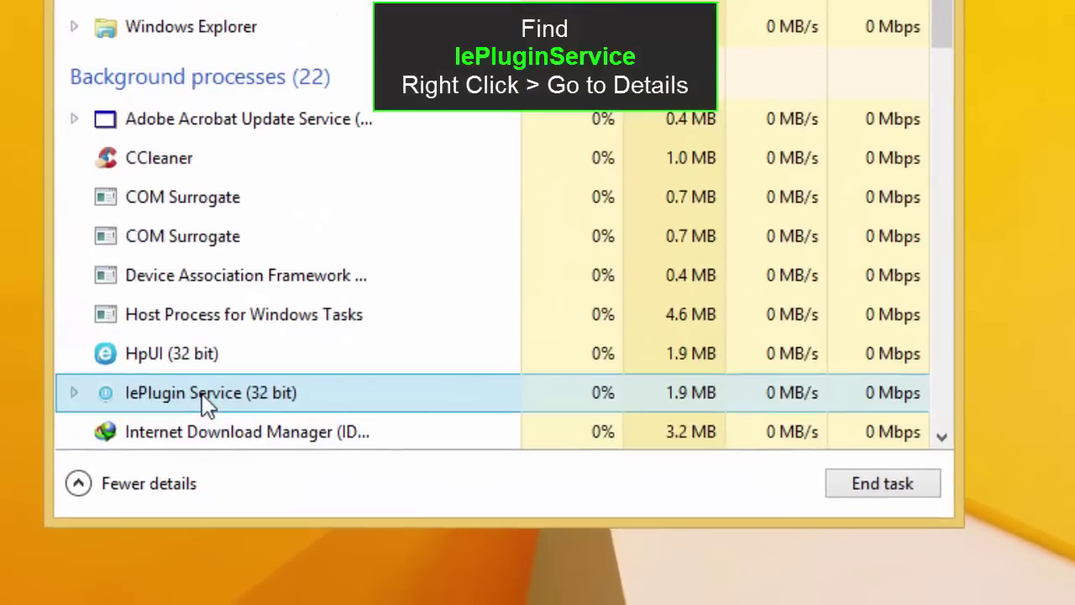
{"action": "right_click", "coordinate": [123, 322]}
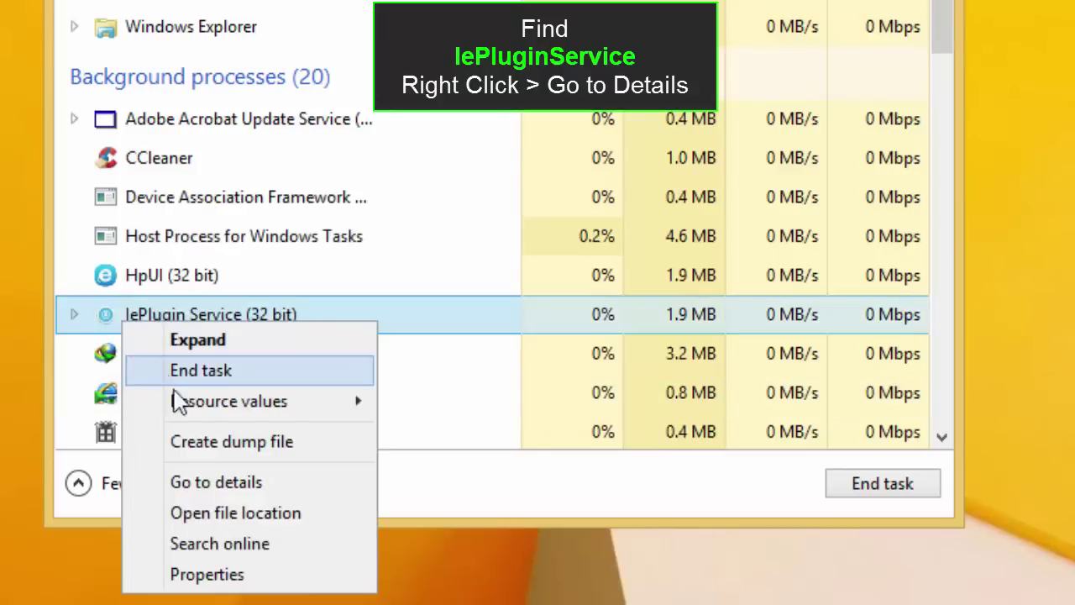
{"action": "left_click", "coordinate": [216, 485]}
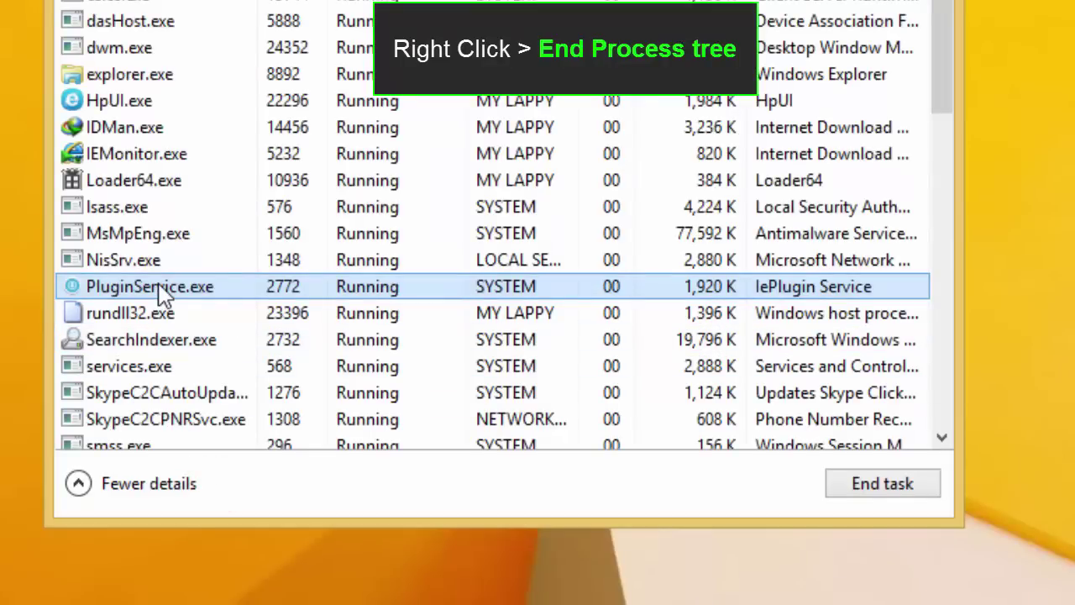
End the process tree of PluginService.exe and confirm.
{"action": "right_click", "coordinate": [162, 294]}
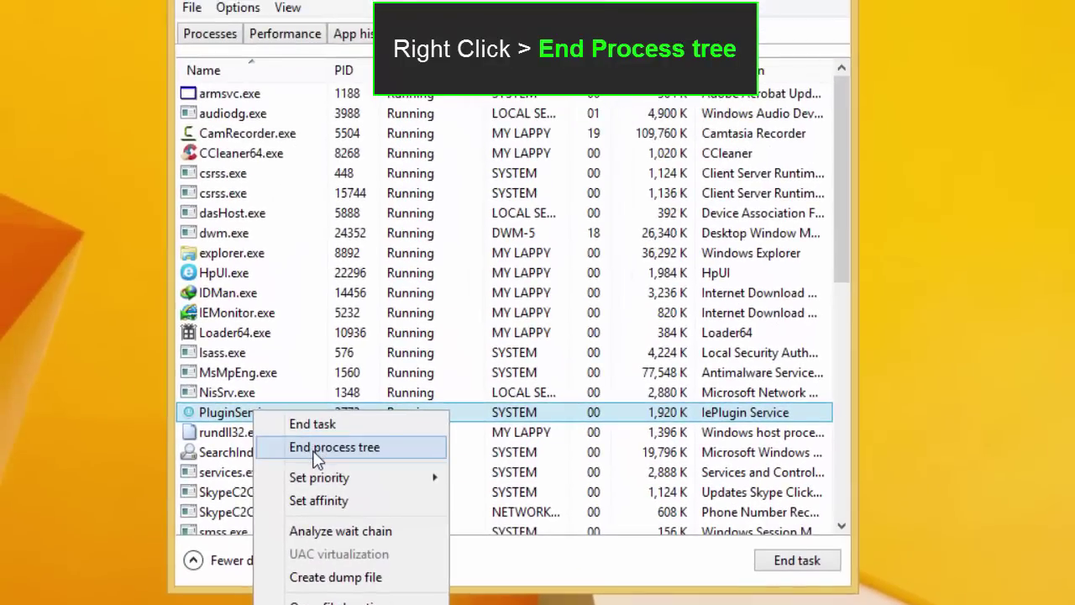
{"action": "left_click", "coordinate": [318, 447]}
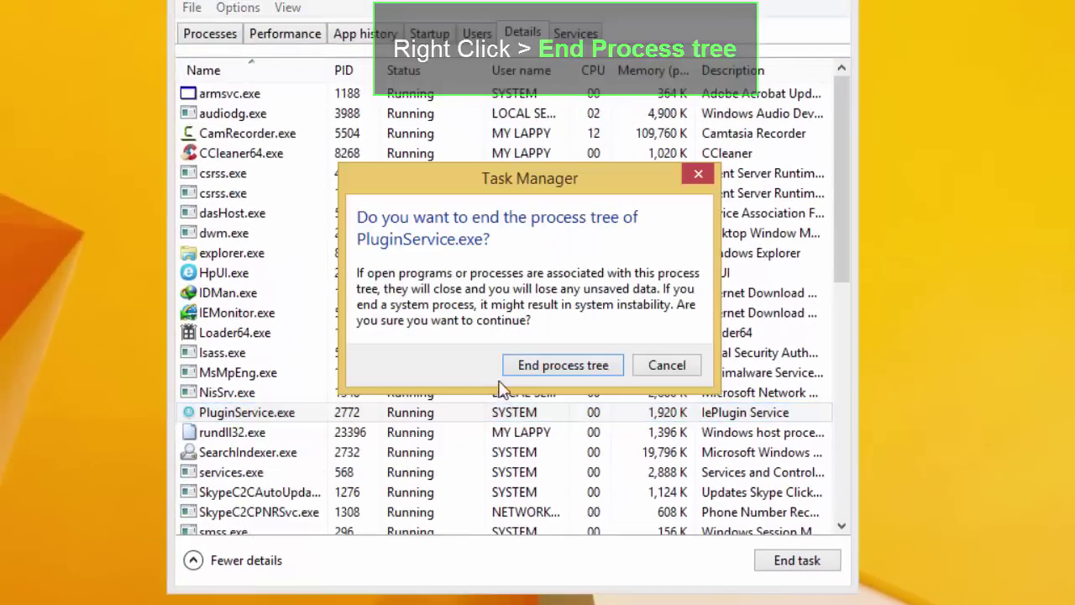
{"action": "left_click", "coordinate": [543, 368]}
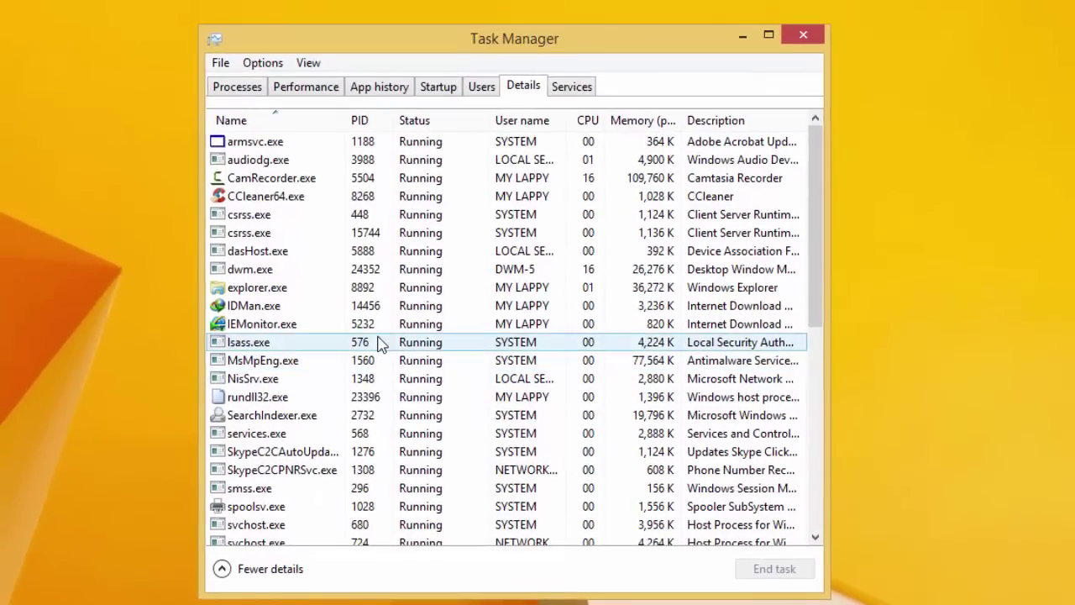
Check the list of running background processes for IePlugin Service, and close Task Manager.
{"action": "left_click", "coordinate": [238, 87]}
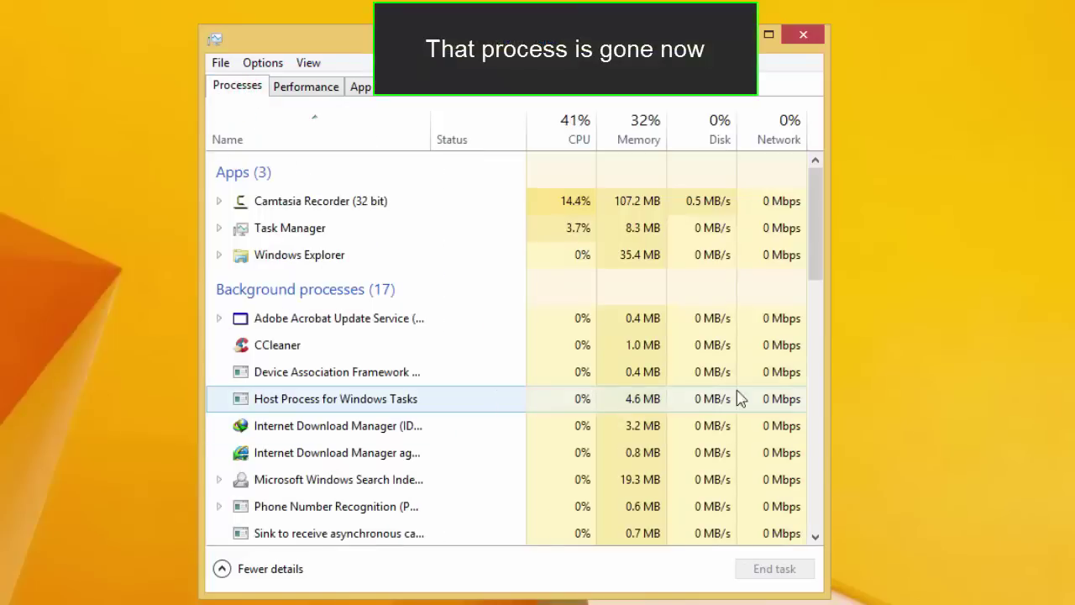
{"action": "mouse_move", "coordinate": [821, 262]}
{"action": "left_mouse_down"}
{"action": "mouse_move", "coordinate": [825, 340]}
{"action": "mouse_move", "coordinate": [823, 278]}
{"action": "left_mouse_up"}
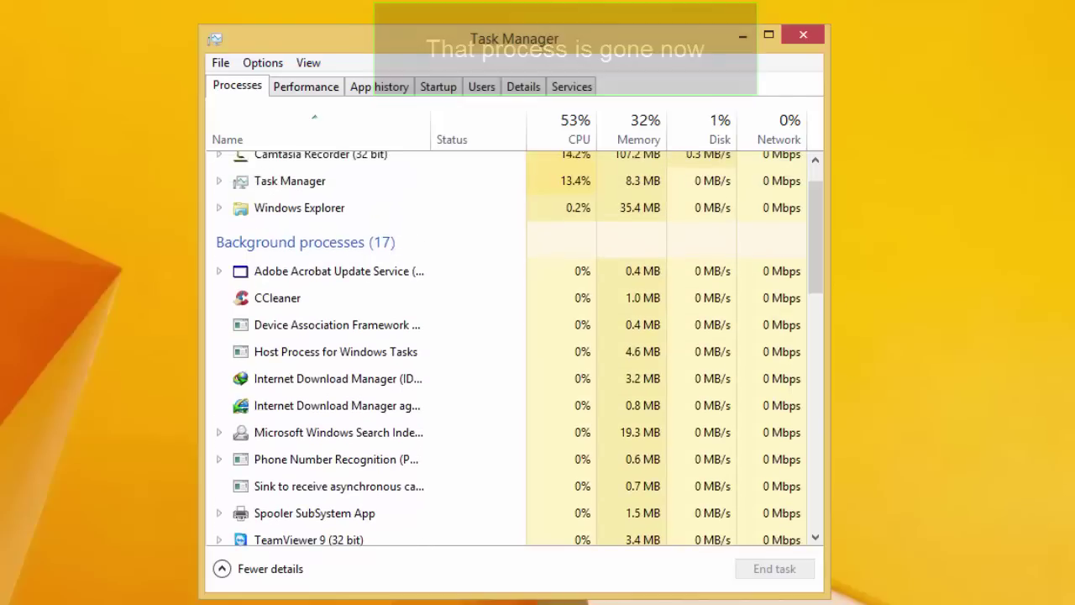
{"action": "left_click", "coordinate": [802, 34]}
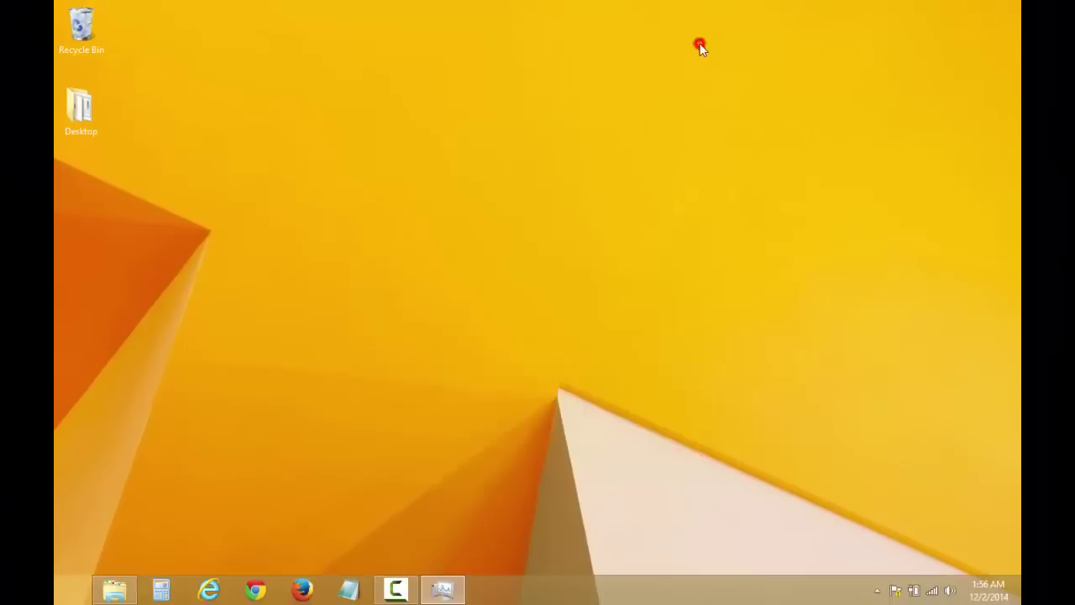
Delete the SupTab folder from Program Files (x86) on Local Disk (C:) in File Explorer, and close the window.
{"action": "left_click", "coordinate": [116, 588]}
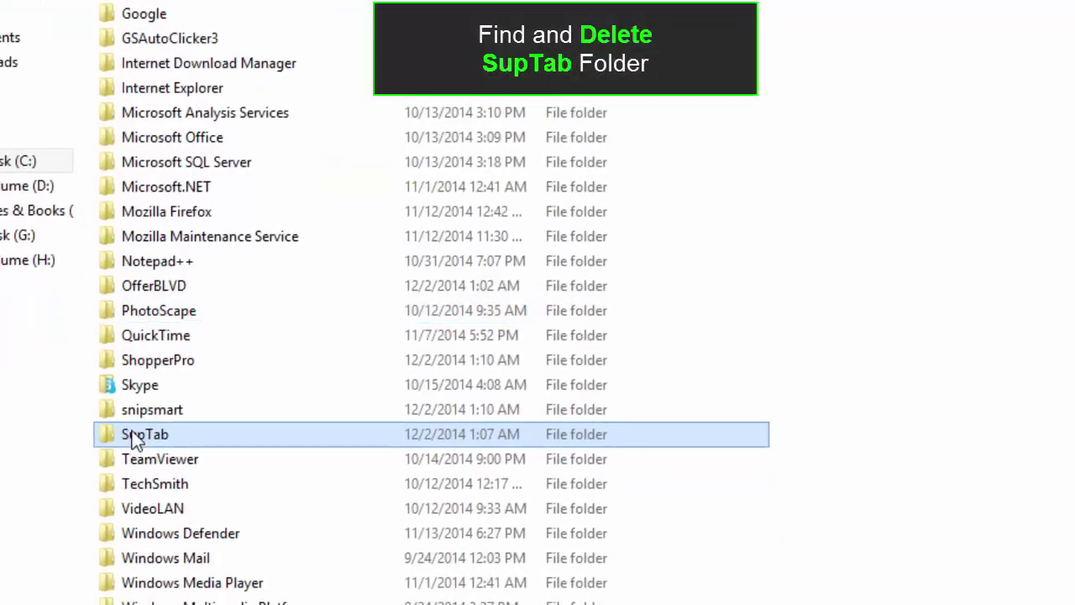
{"action": "right_click", "coordinate": [135, 437]}
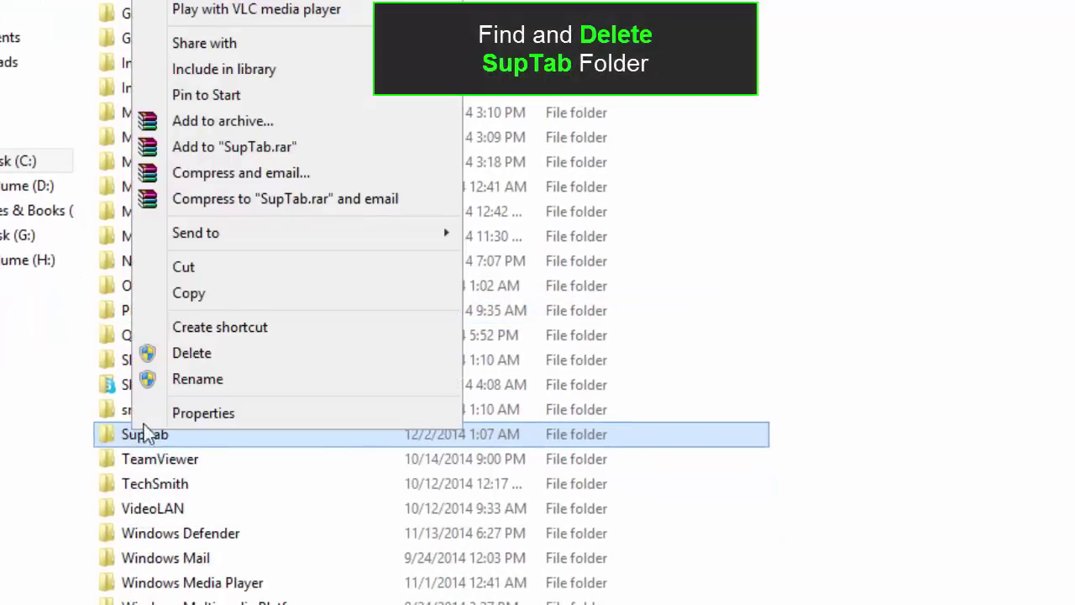
{"action": "left_click", "coordinate": [202, 360]}
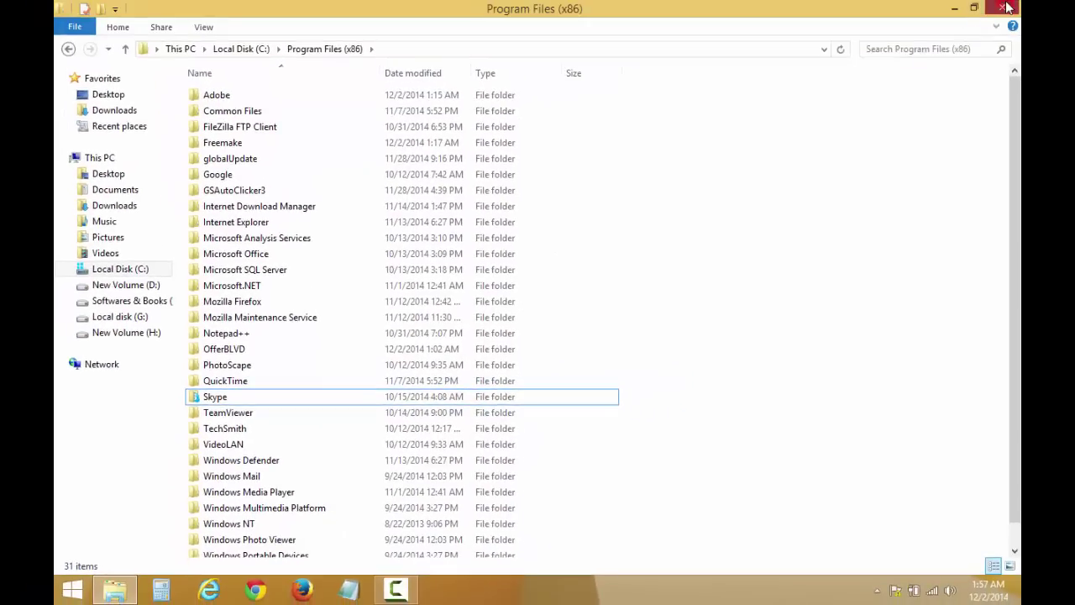
{"action": "left_click", "coordinate": [1005, 8]}
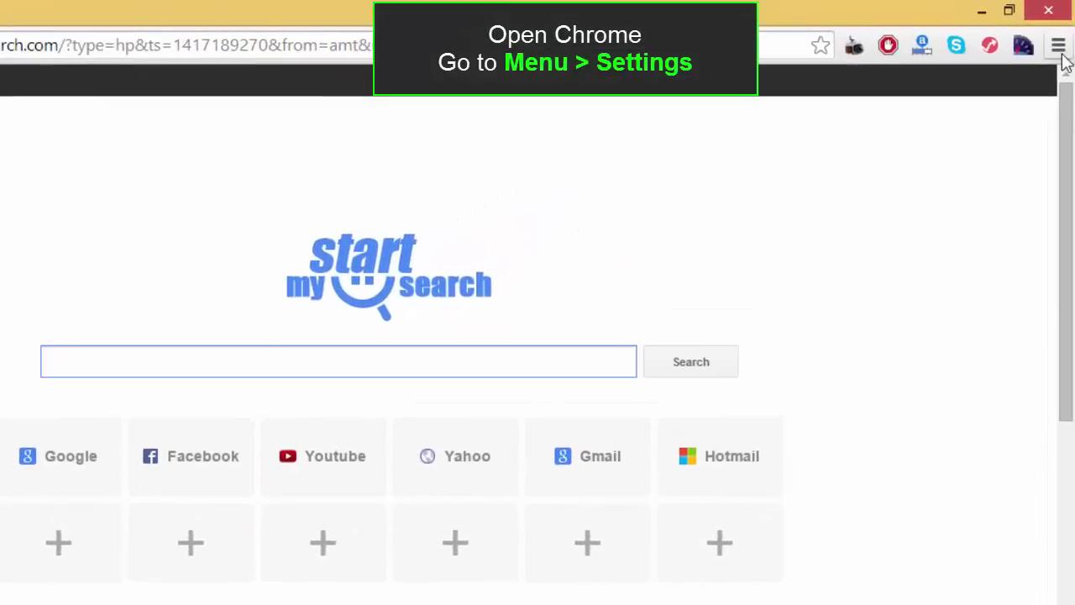
In Google Chrome's settings, remove mystartsearch from the startup pages and save the list.
{"action": "left_click", "coordinate": [1060, 50]}
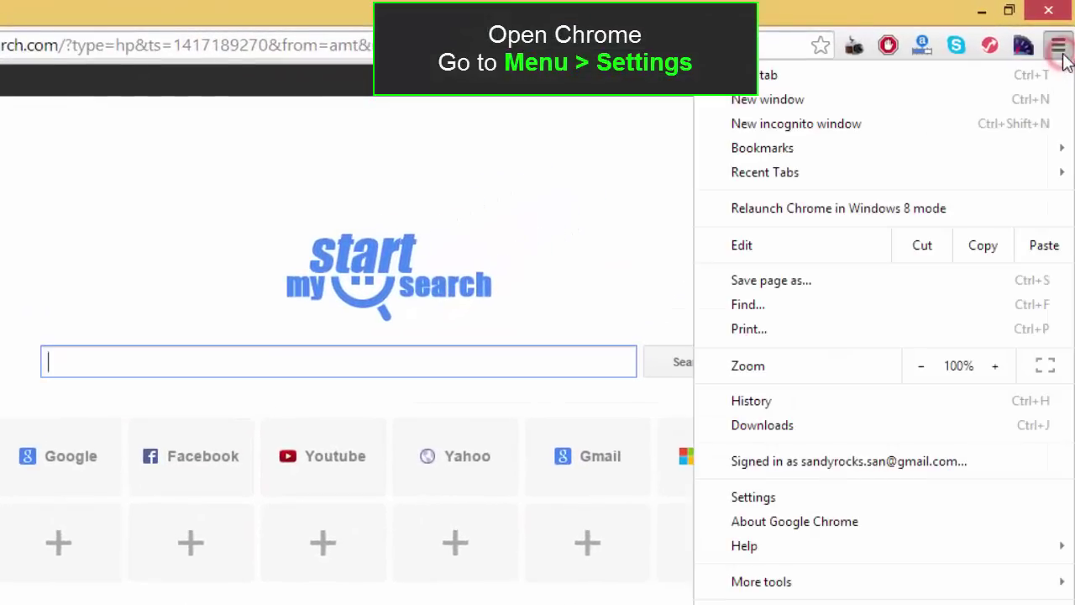
{"action": "left_click", "coordinate": [771, 484]}
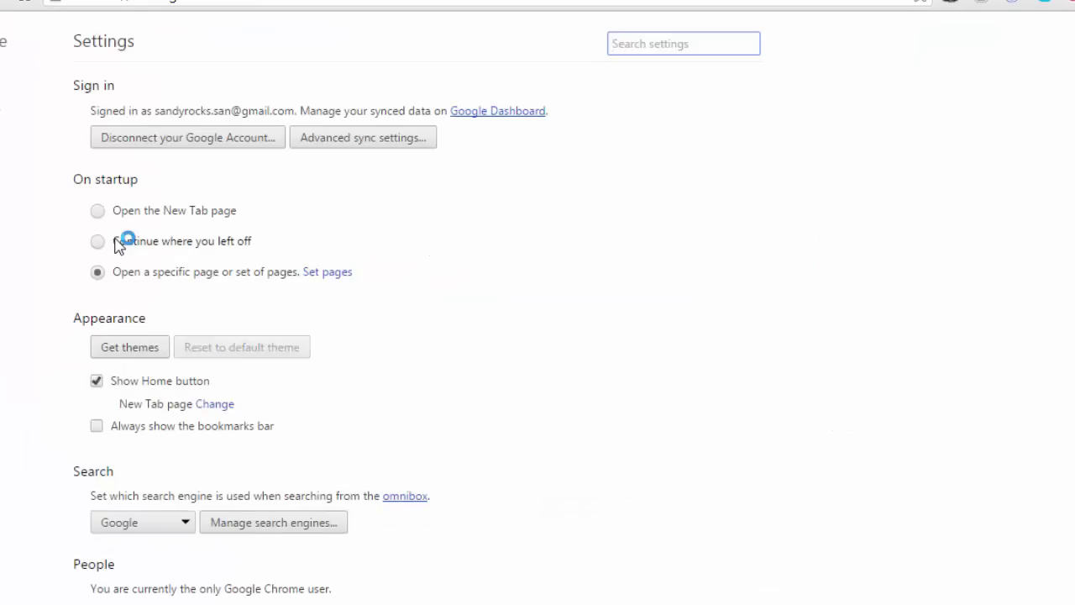
{"action": "left_click", "coordinate": [345, 273]}
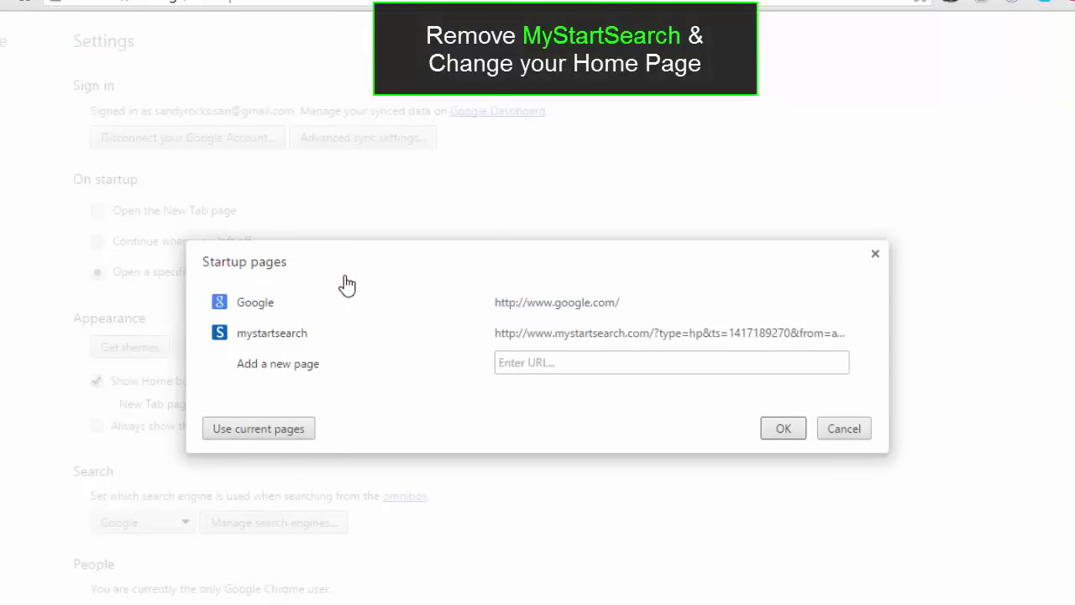
{"action": "left_click", "coordinate": [862, 334]}
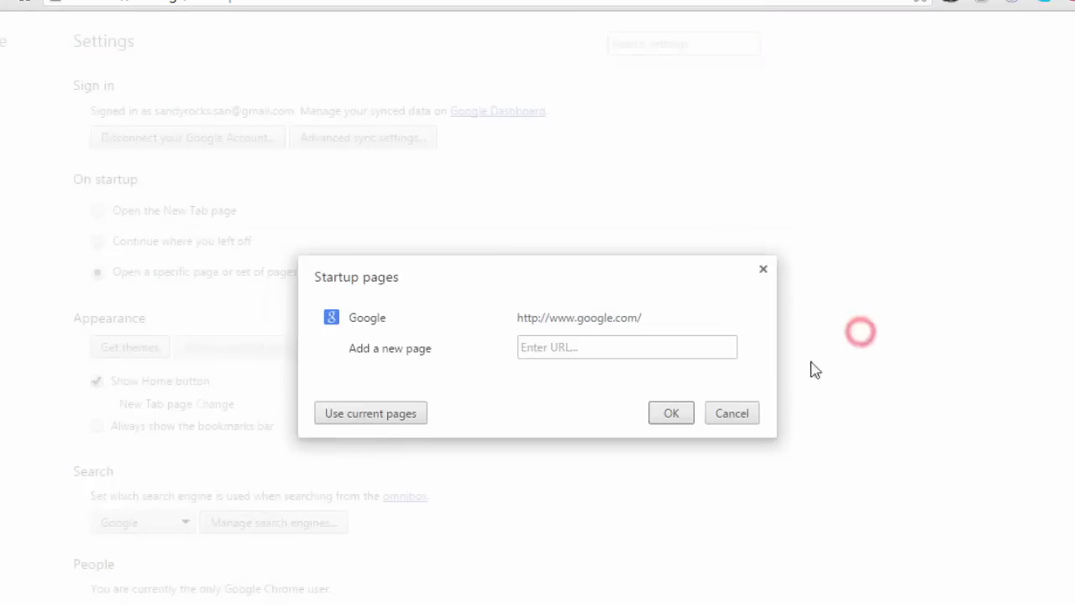
{"action": "left_click", "coordinate": [672, 412]}
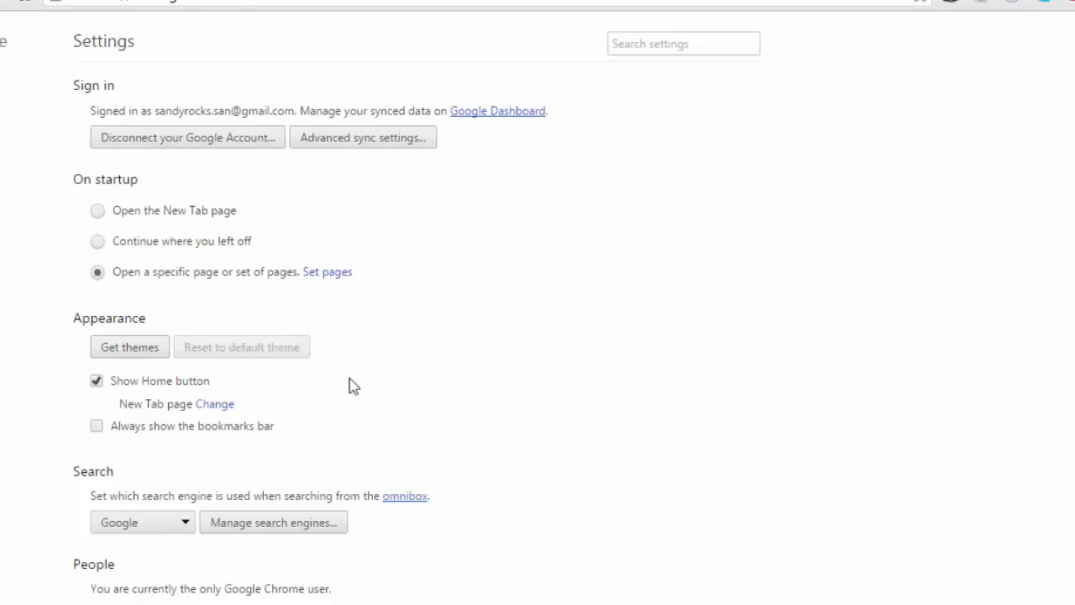
Set the Home button to the New Tab page and the default search engine to Google.
{"action": "left_click", "coordinate": [215, 405]}
{"action": "left_click", "coordinate": [625, 405]}
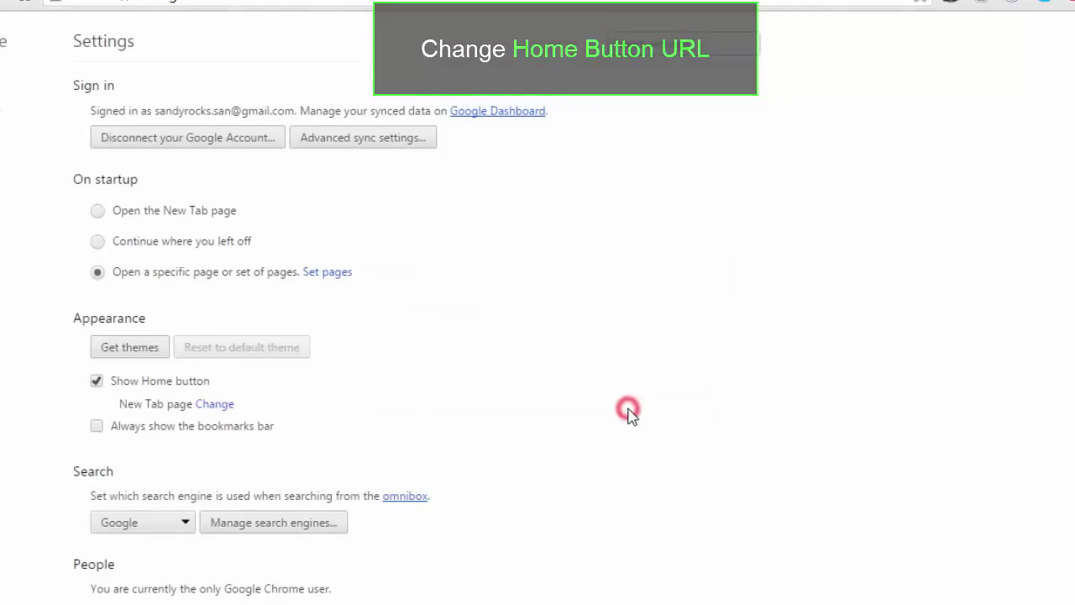
{"action": "scroll", "coordinate": [297, 429], "scroll_direction": "down", "scroll_amount": 1}
{"action": "left_click", "coordinate": [186, 464]}
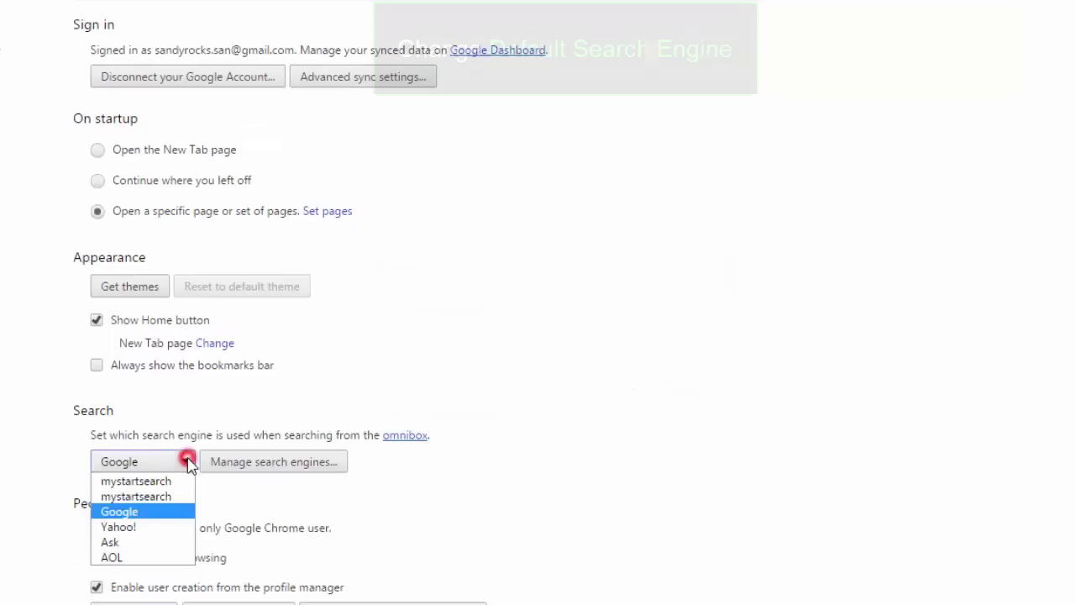
{"action": "left_click", "coordinate": [168, 512]}
Remove both mystartsearch entries from Chrome's default search engines list.
{"action": "left_click", "coordinate": [260, 463]}
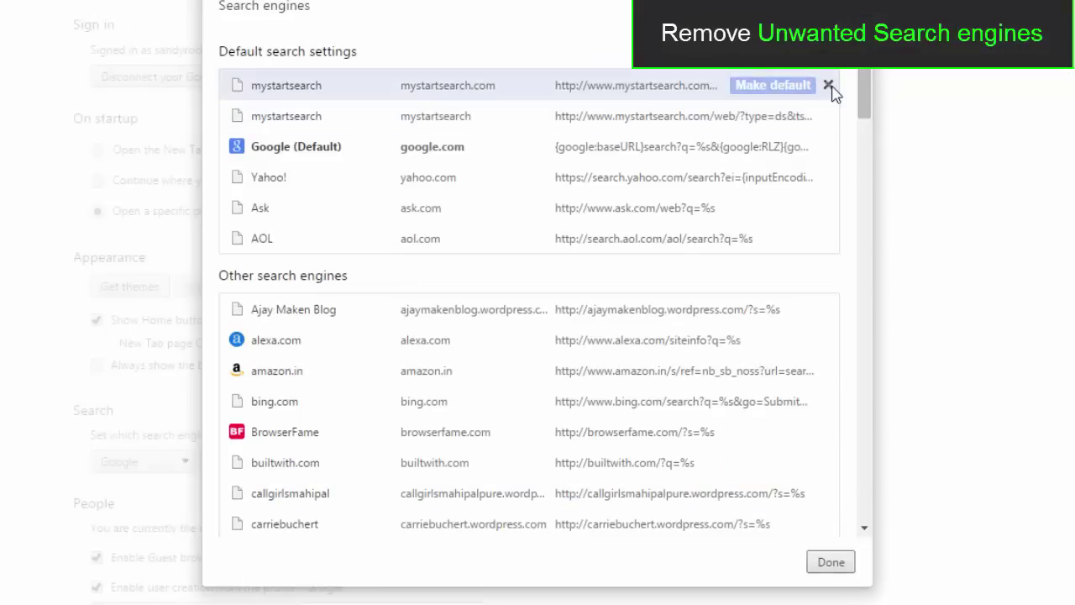
{"action": "left_click", "coordinate": [828, 87]}
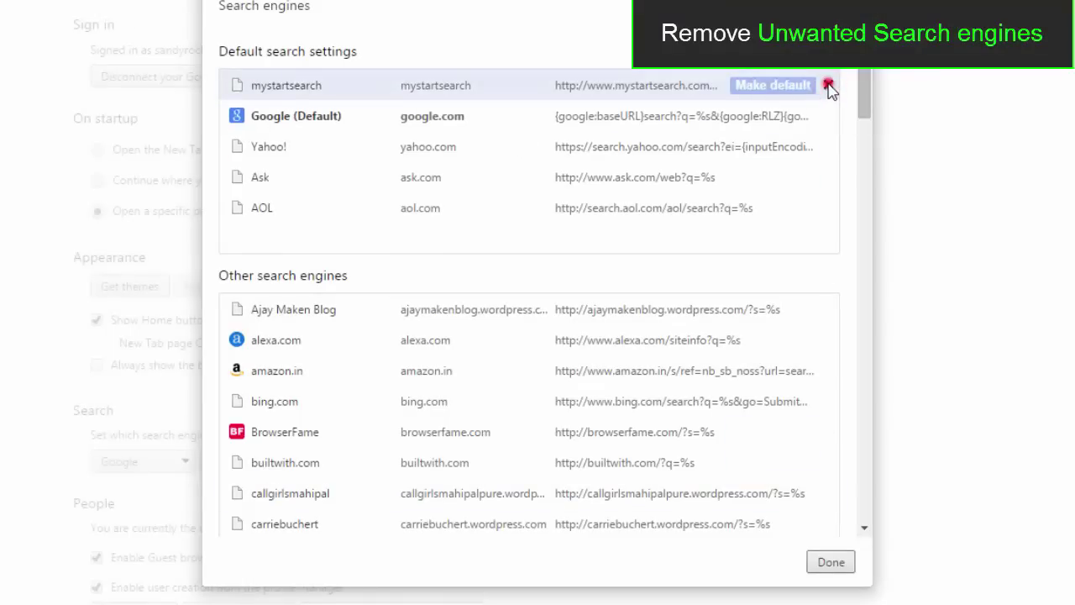
{"action": "left_click", "coordinate": [828, 88]}
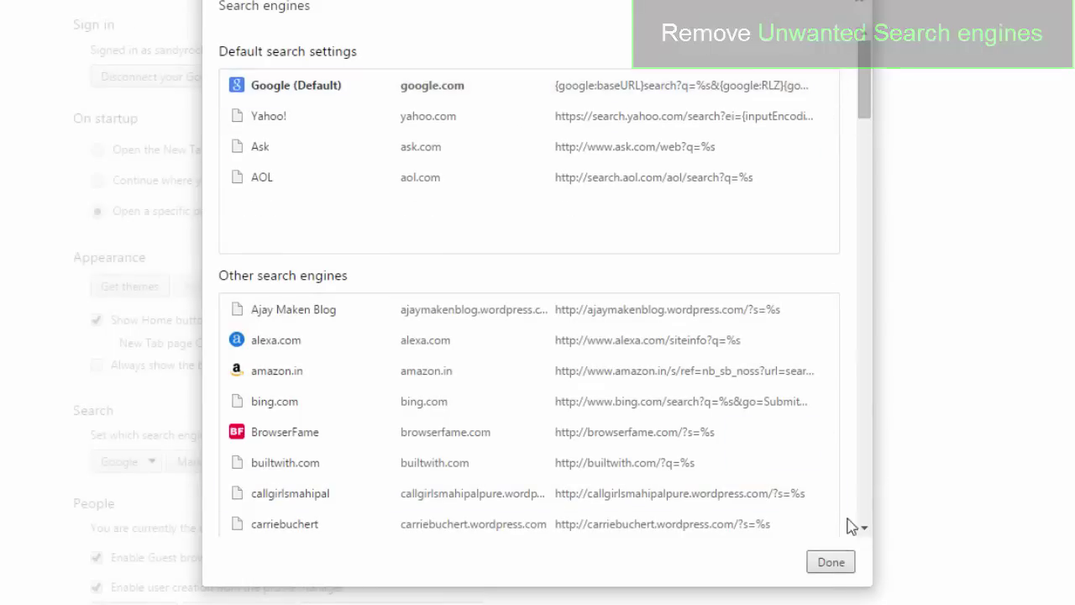
Close the search engines list, then review Chrome's installed extensions for unwanted ones before closing the browser.
{"action": "left_click", "coordinate": [830, 566]}
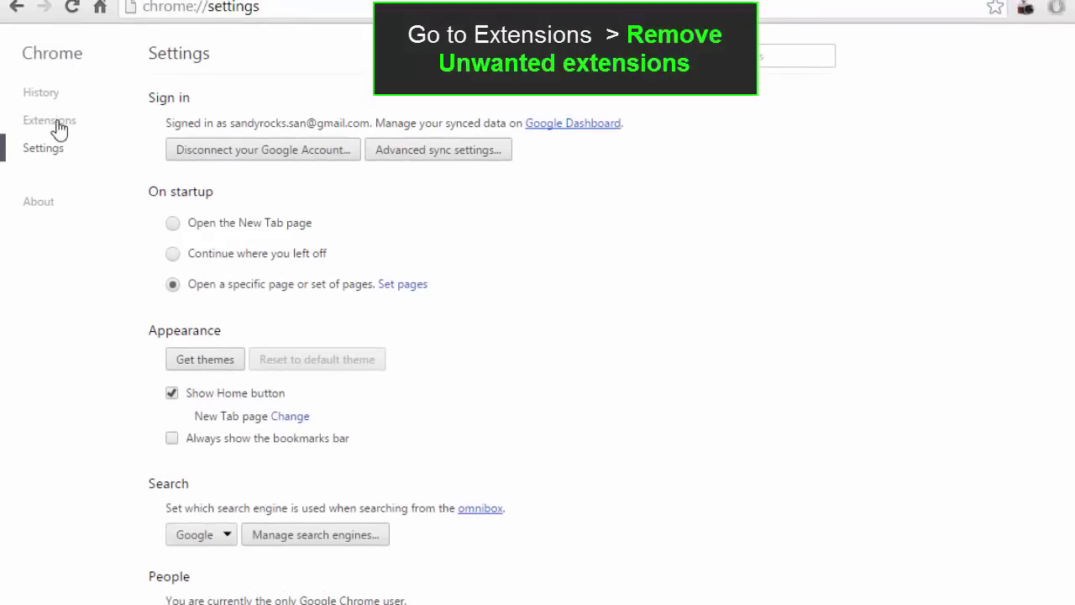
{"action": "left_click", "coordinate": [57, 124]}
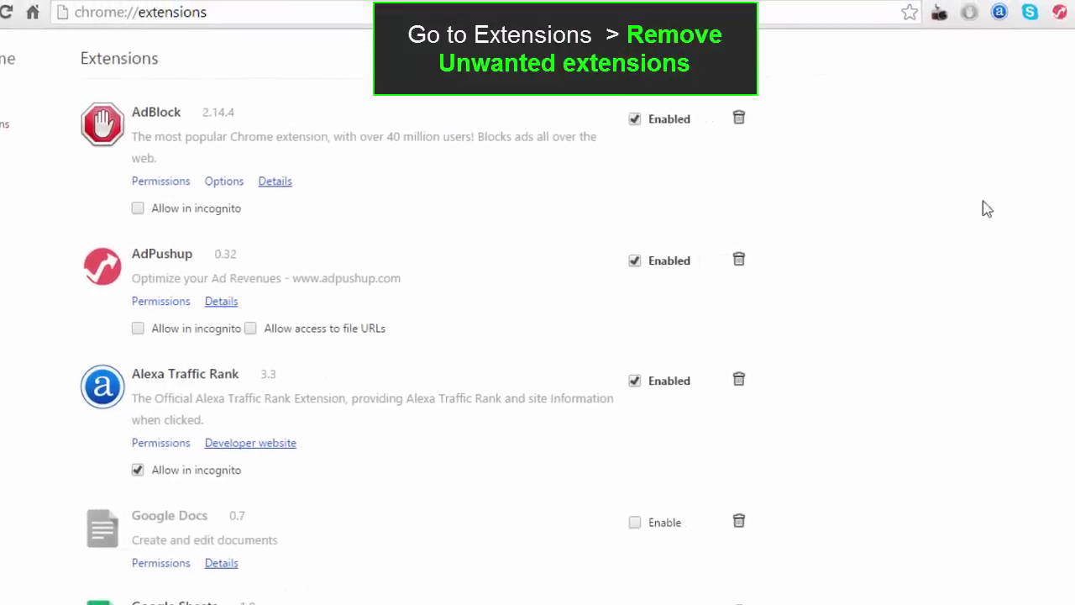
{"action": "left_click_drag", "start_coordinate": [1071, 156], "coordinate": [1072, 598]}
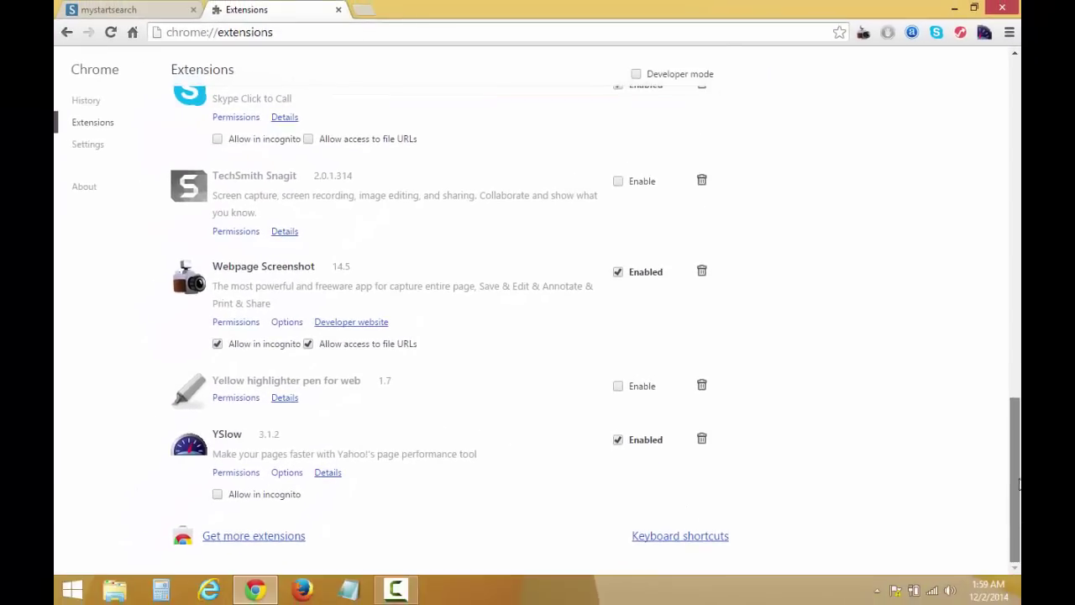
{"action": "left_click", "coordinate": [1001, 9]}
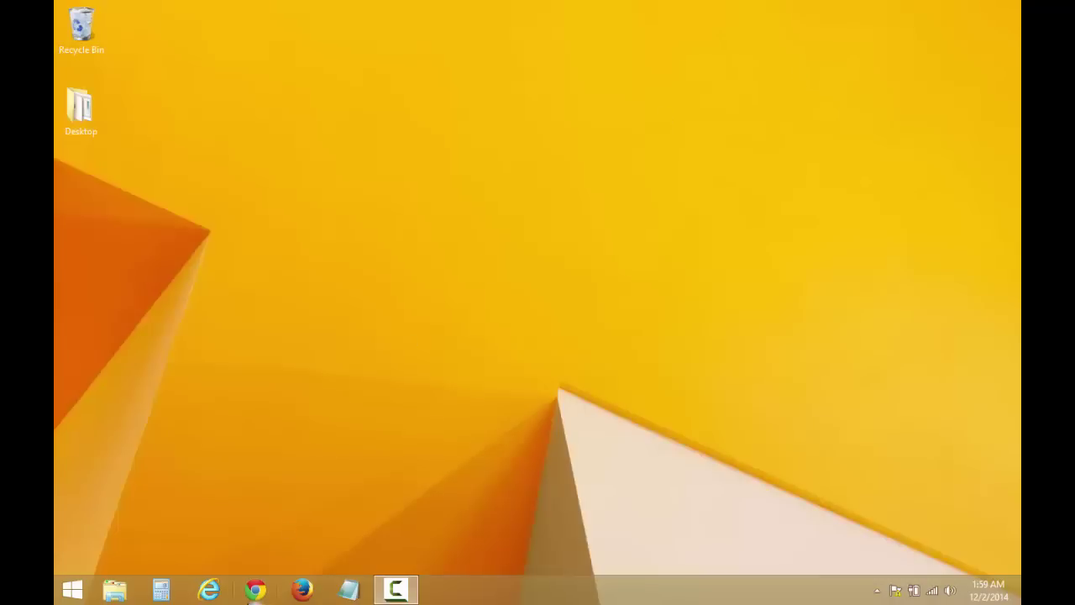
Restart Chrome to check its startup page and a new tab for the hijacker, and close the browser.
{"action": "left_click", "coordinate": [253, 592]}
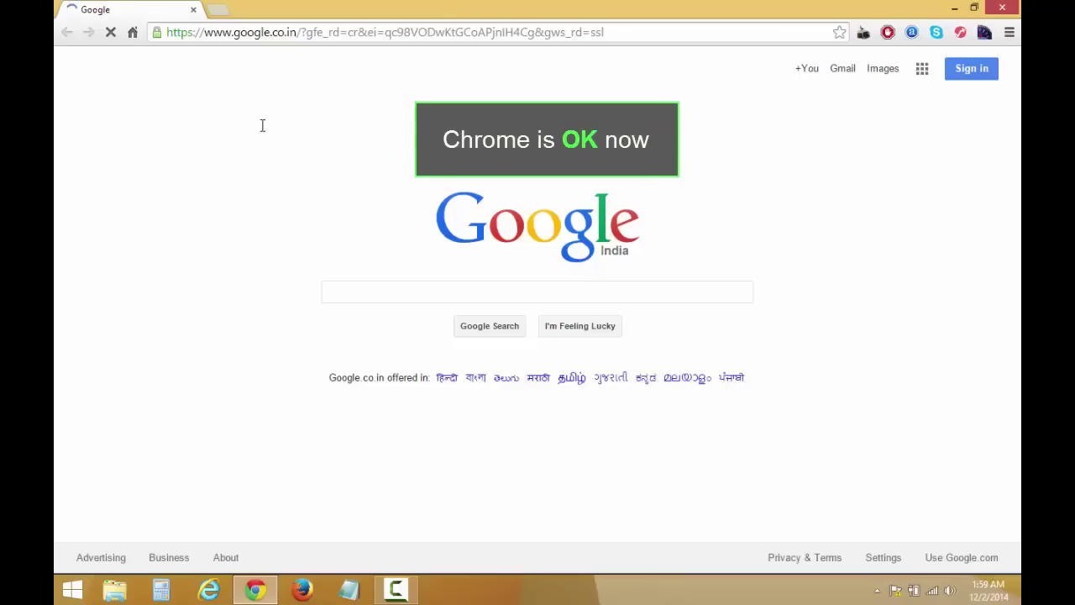
{"action": "left_click", "coordinate": [216, 9]}
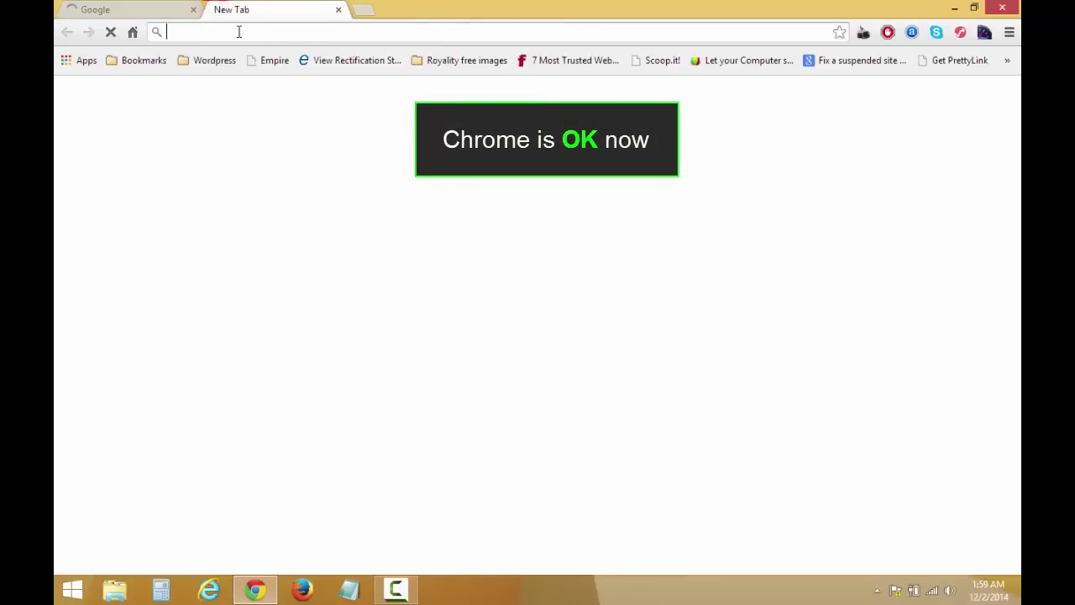
{"action": "key", "text": "ctrl+Tab"}
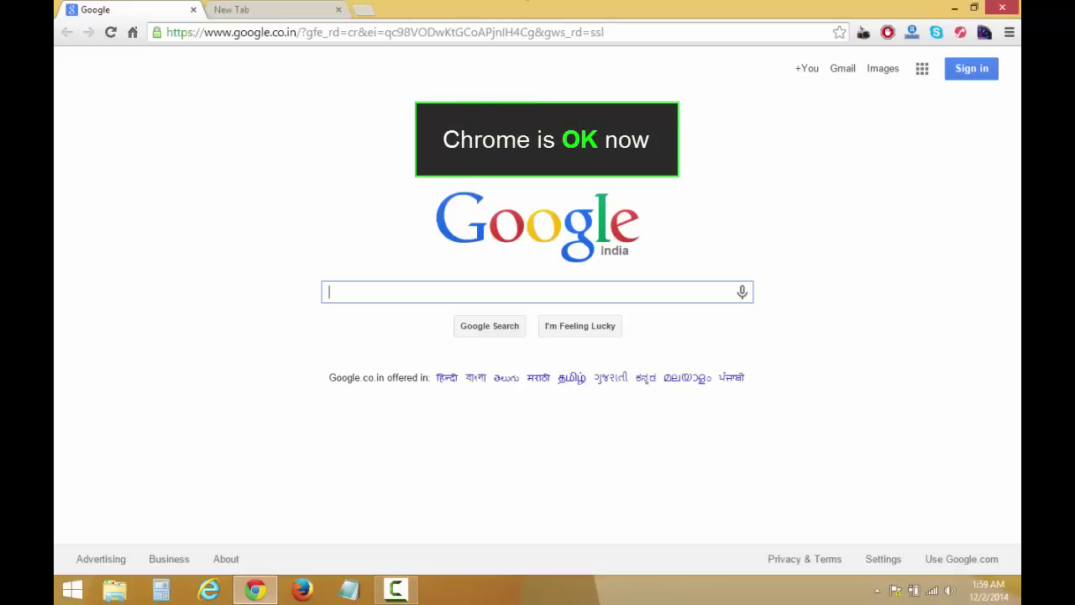
{"action": "left_click", "coordinate": [1012, 7]}
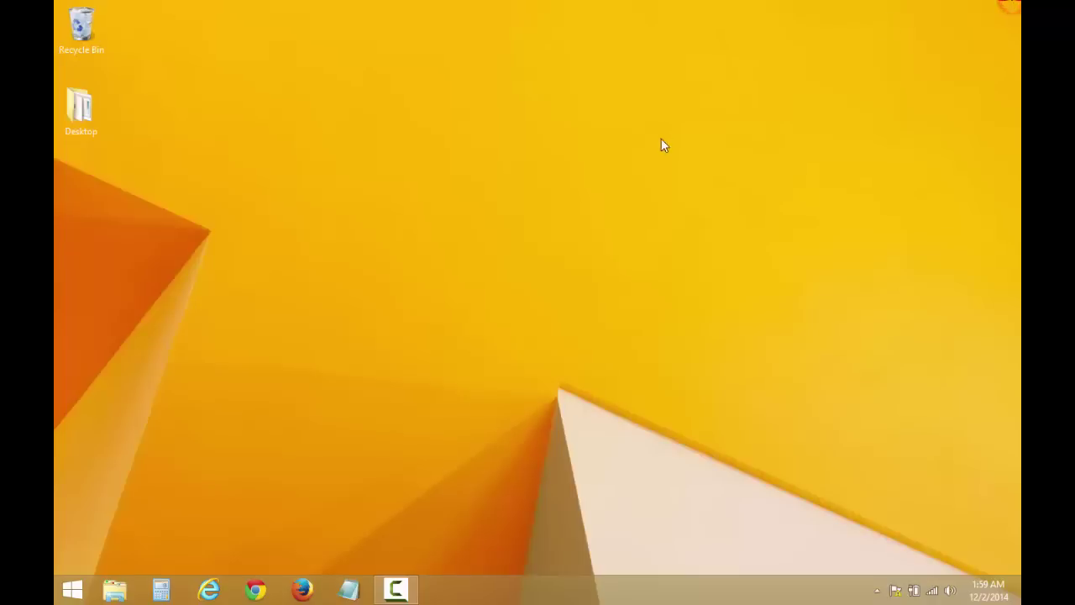
{"action": "left_click", "coordinate": [300, 590]}
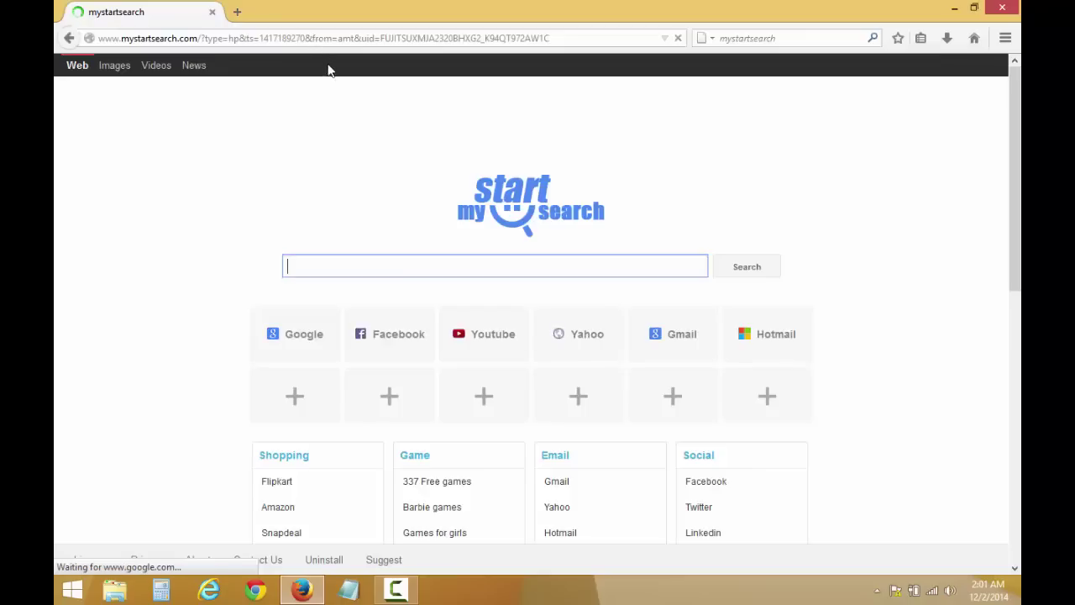
{"action": "left_click", "coordinate": [241, 14]}
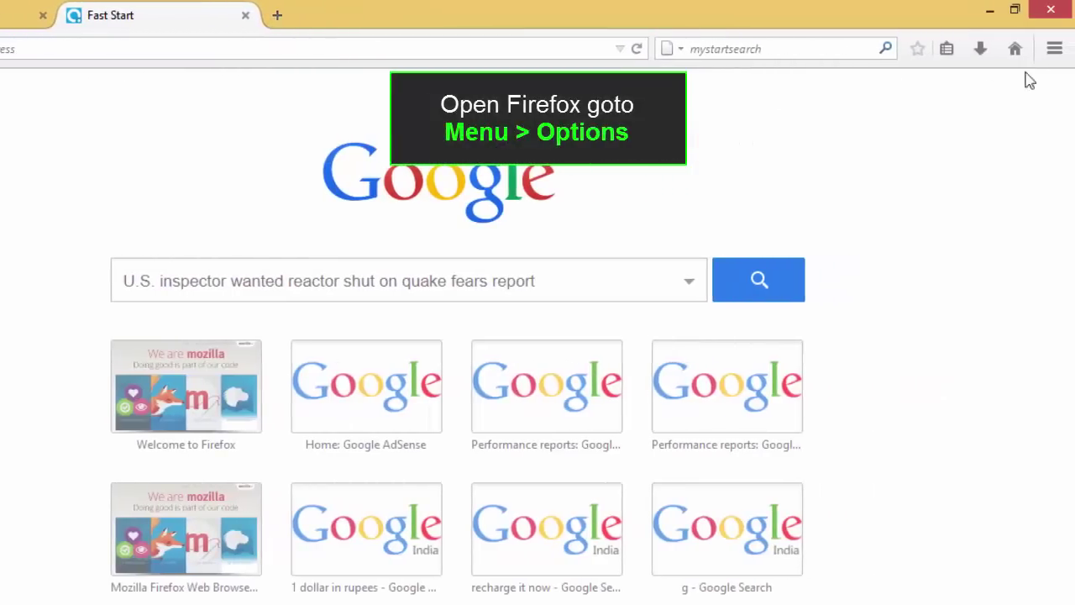
{"action": "left_click", "coordinate": [1059, 49]}
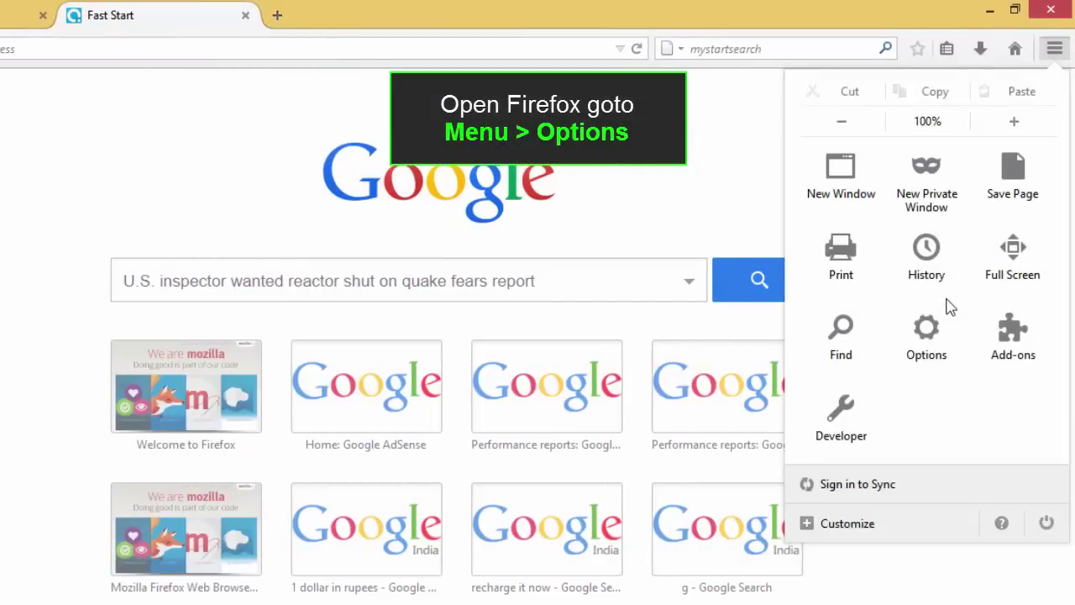
{"action": "left_click", "coordinate": [928, 343]}
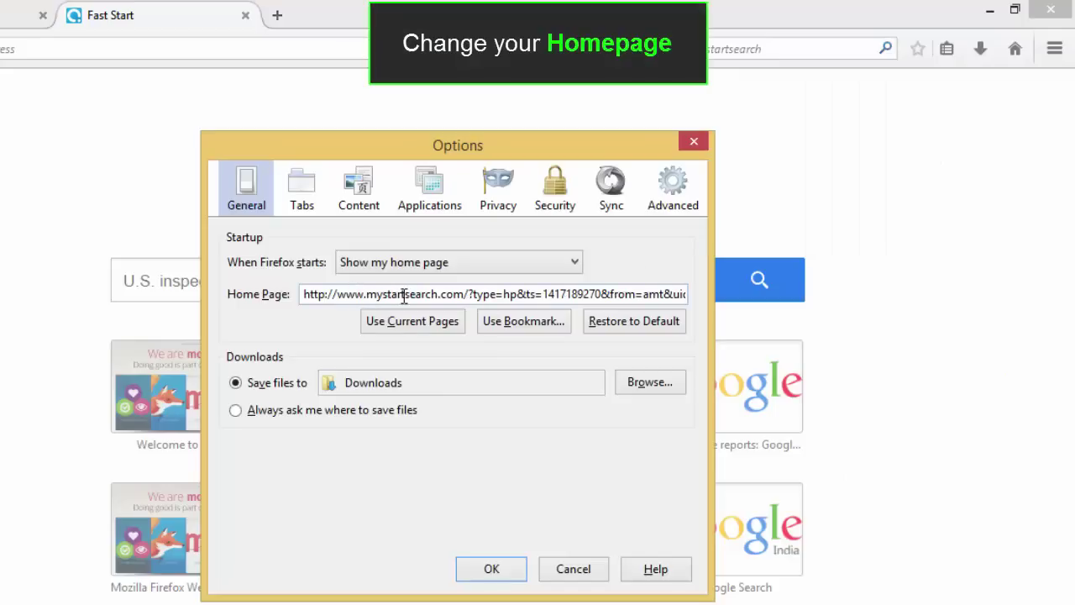
{"action": "key", "text": "ctrl+a"}
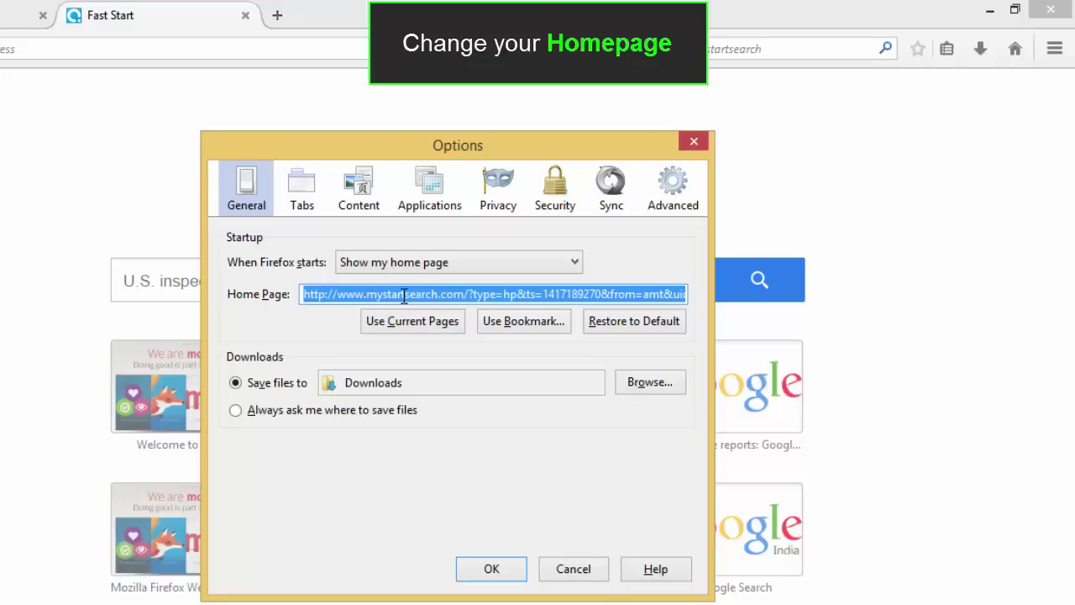
{"action": "key", "text": "Delete"}
{"action": "type", "text": "www.google.com"}
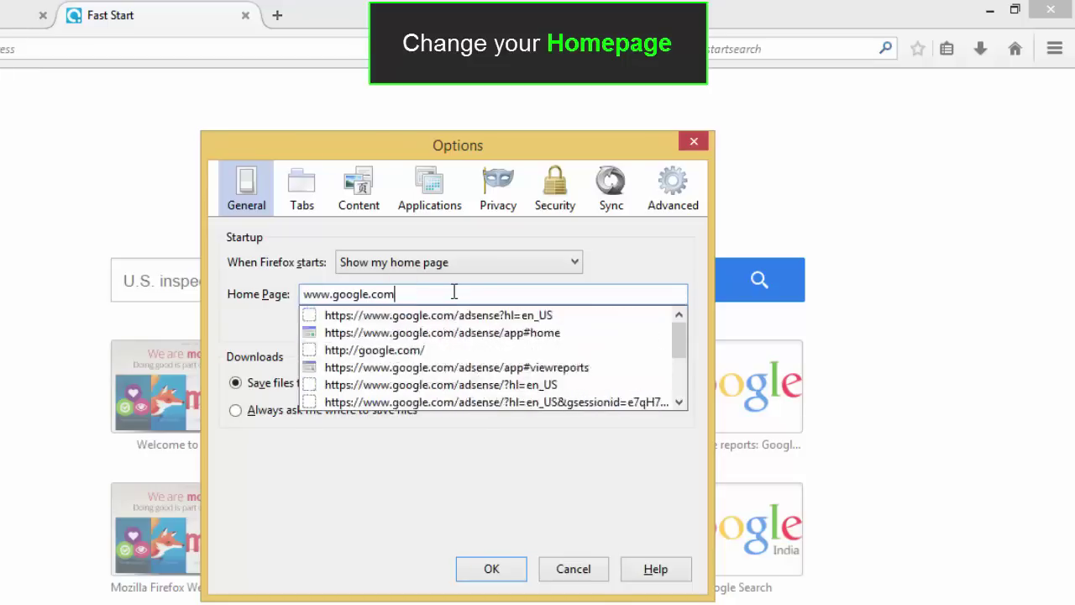
{"action": "left_click", "coordinate": [498, 567]}
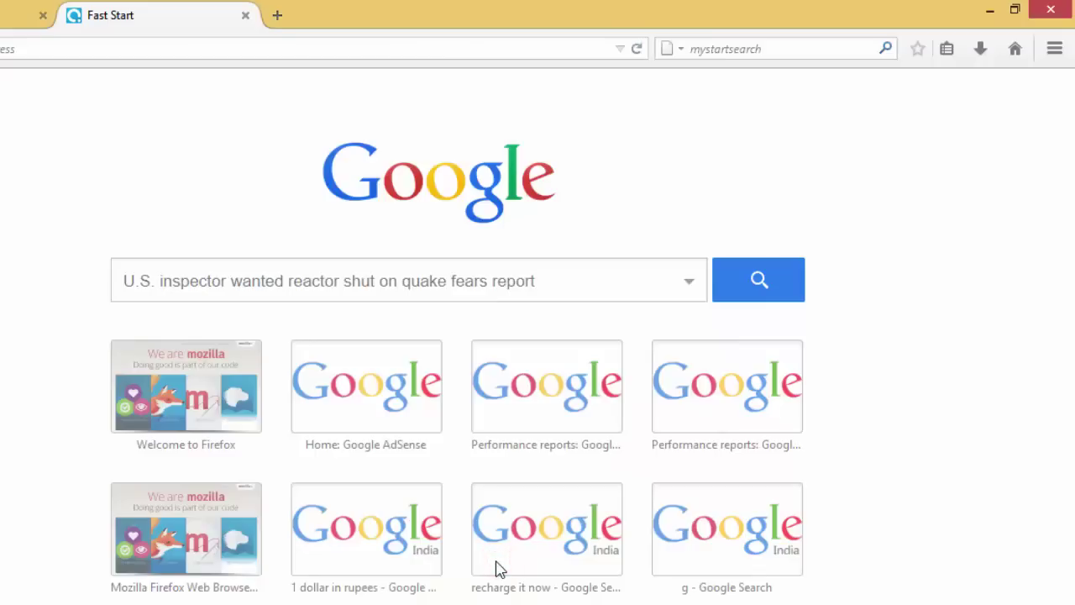
Remove the Fast Start extension from Firefox's add-ons and close the Add-ons Manager.
{"action": "left_click", "coordinate": [1042, 58]}
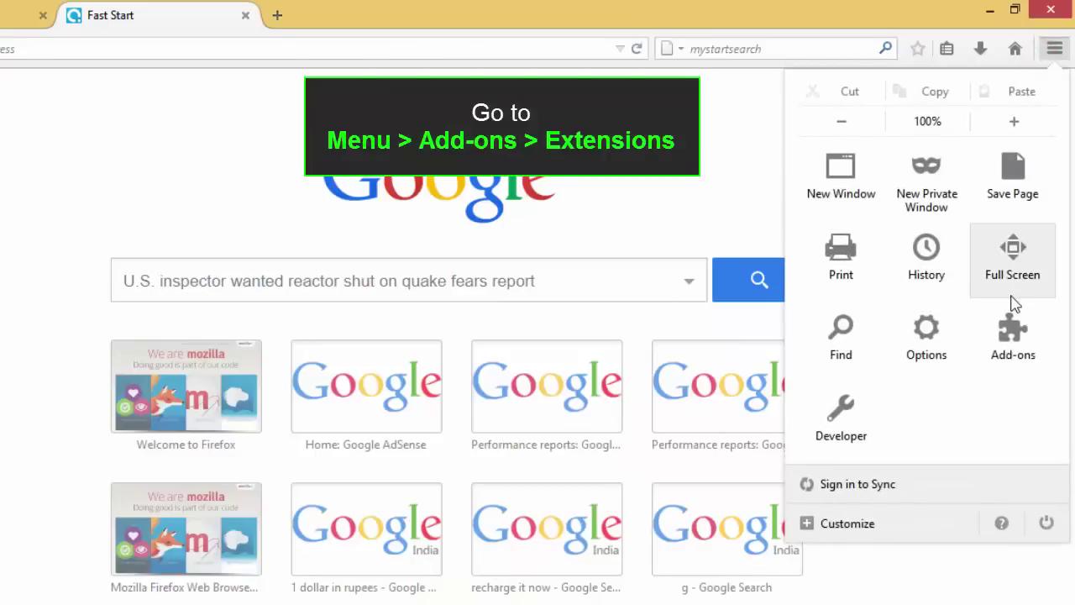
{"action": "left_click", "coordinate": [1014, 334]}
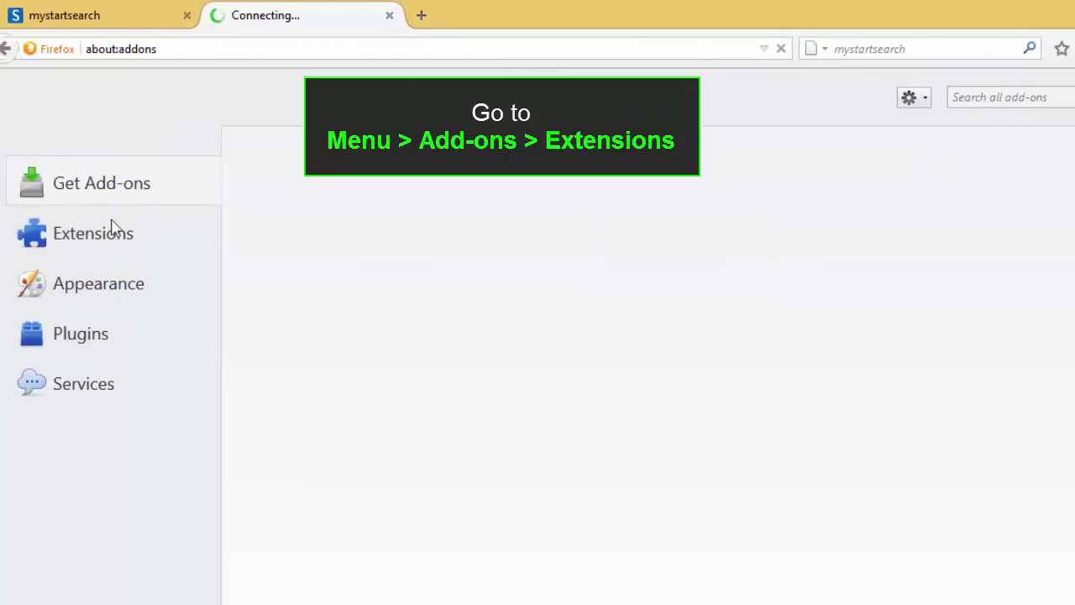
{"action": "left_click", "coordinate": [72, 233]}
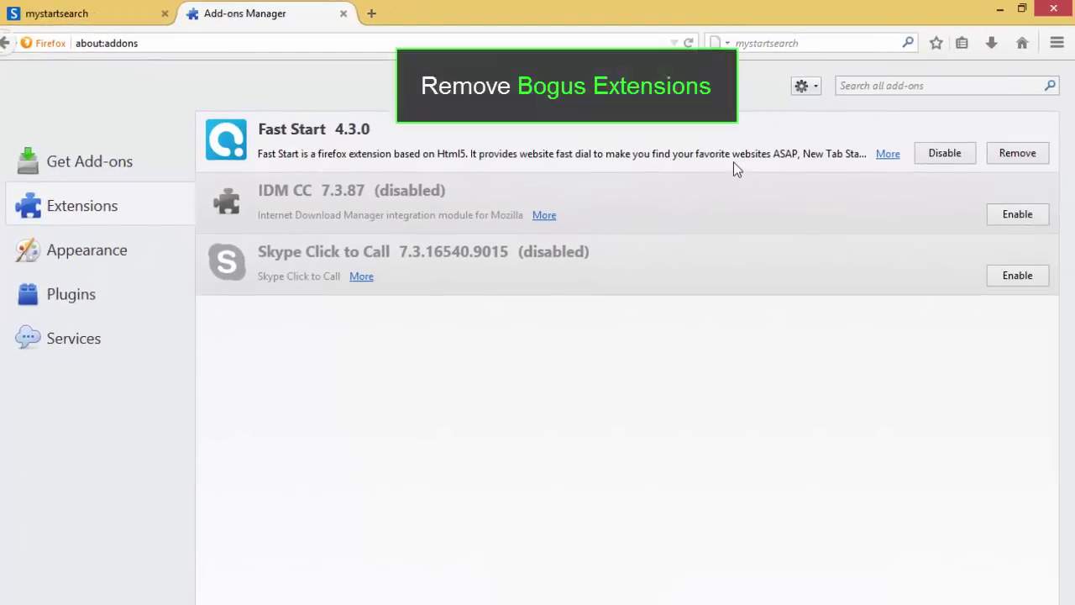
{"action": "left_click", "coordinate": [1009, 155]}
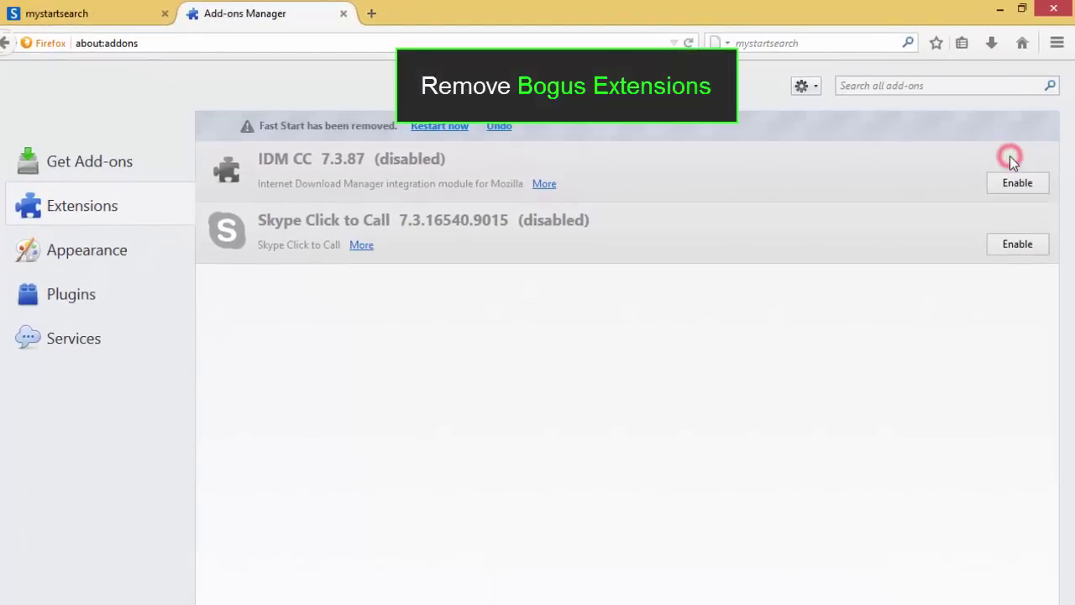
{"action": "left_click", "coordinate": [343, 14]}
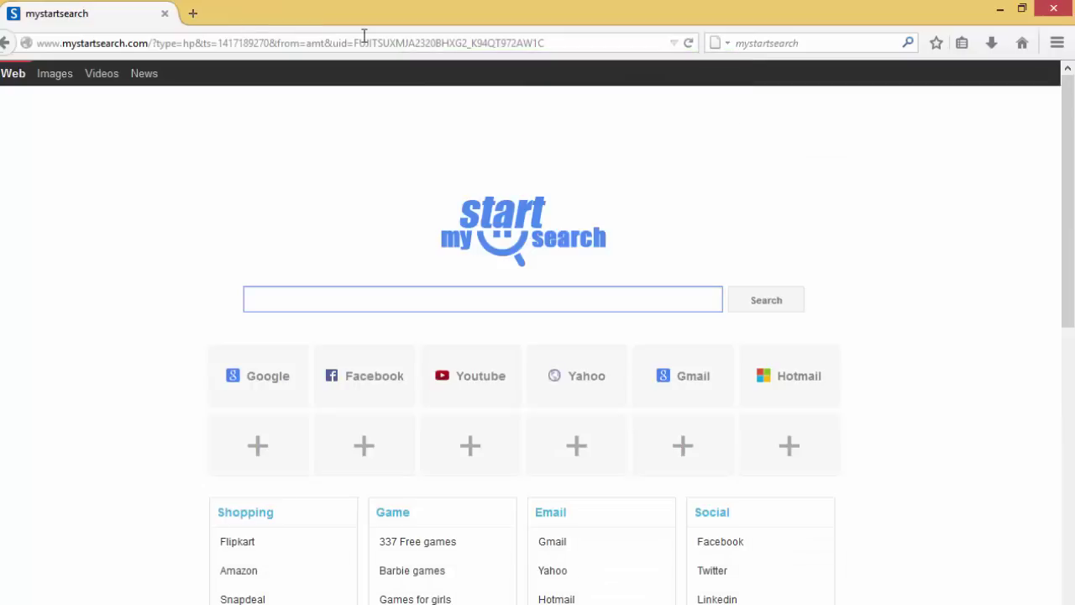
Remove mystartsearch and Trovi search from Firefox's search engine list, select Google, and save the list.
{"action": "left_click", "coordinate": [729, 43]}
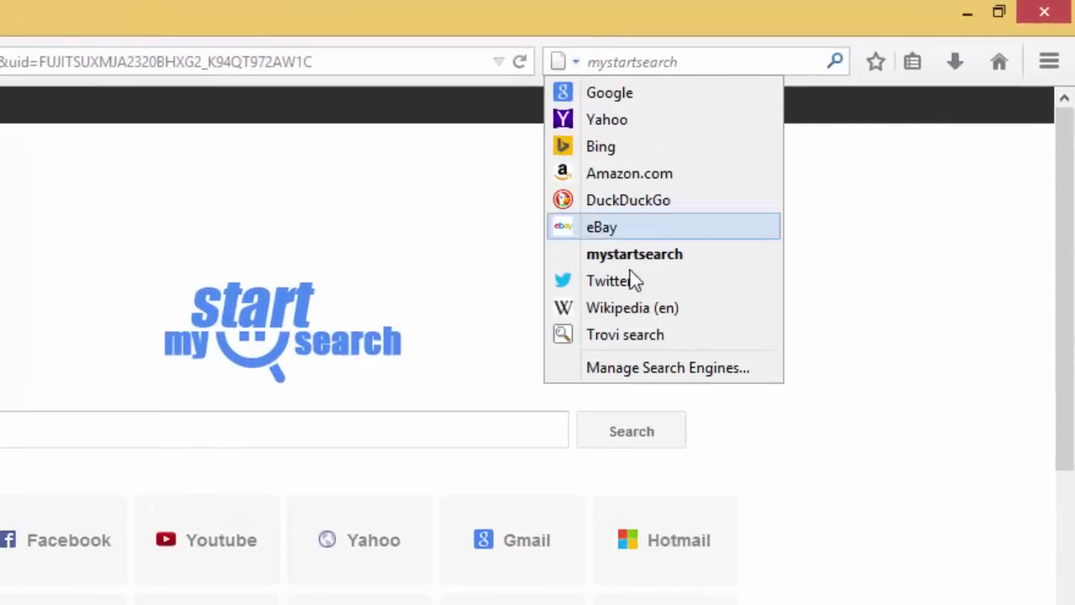
{"action": "left_click", "coordinate": [636, 370]}
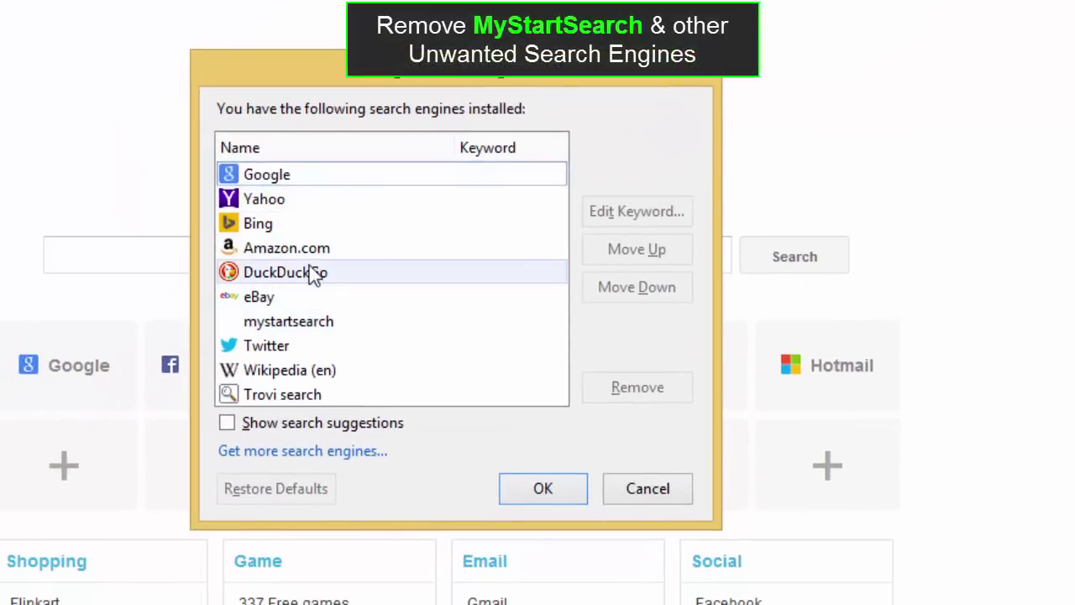
{"action": "left_click", "coordinate": [306, 321]}
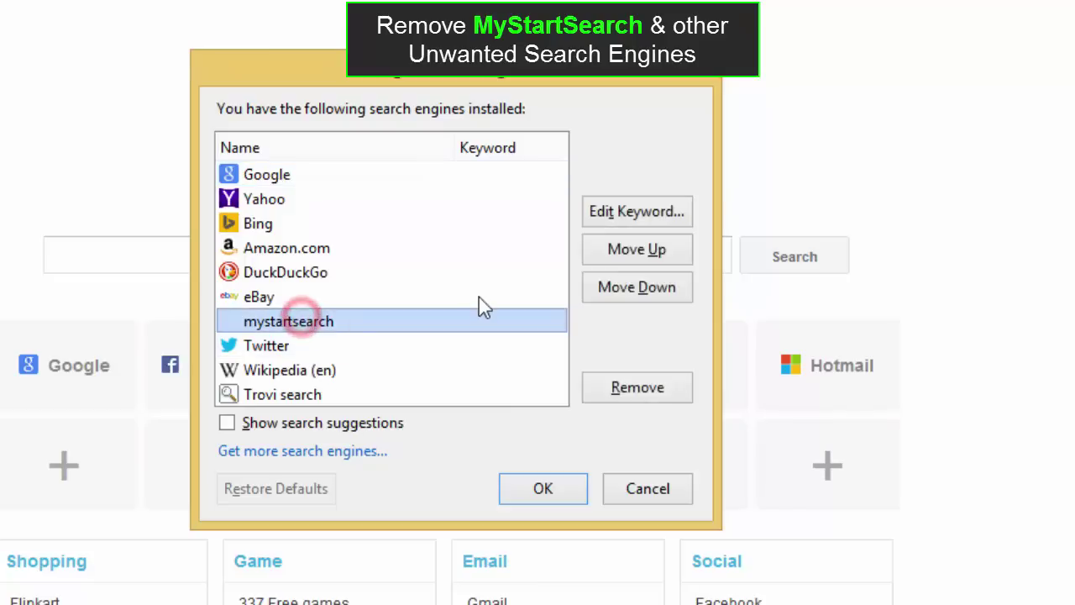
{"action": "left_click", "coordinate": [631, 396]}
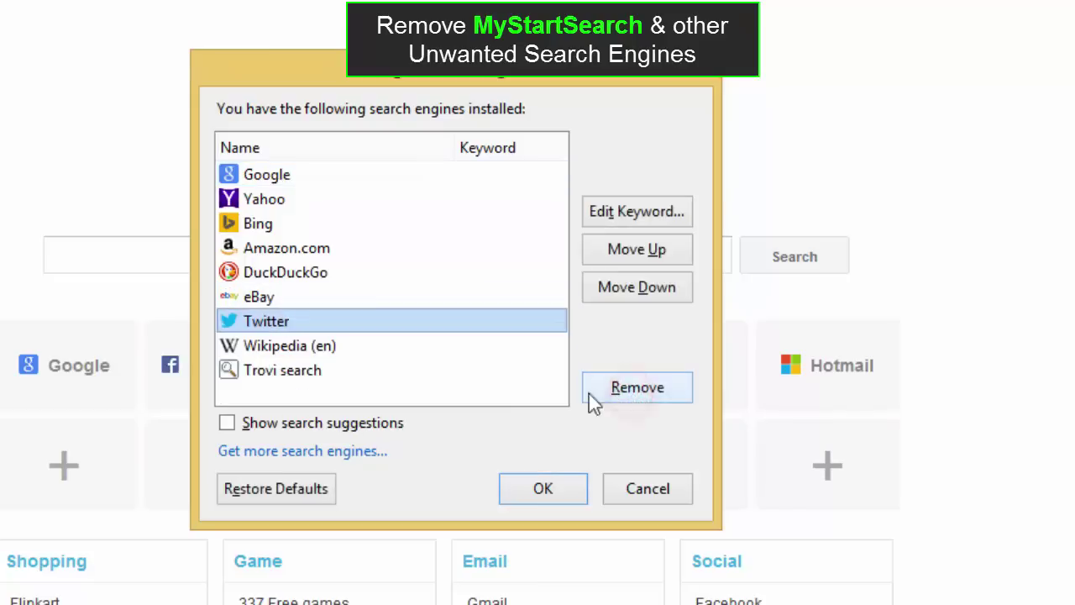
{"action": "left_click", "coordinate": [280, 369]}
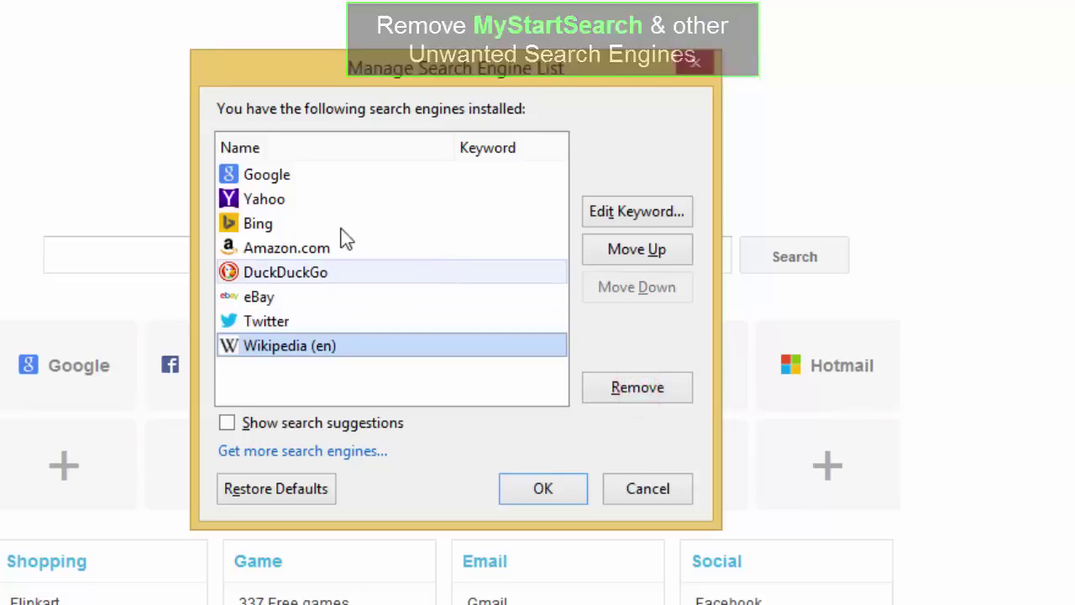
{"action": "left_click", "coordinate": [279, 174]}
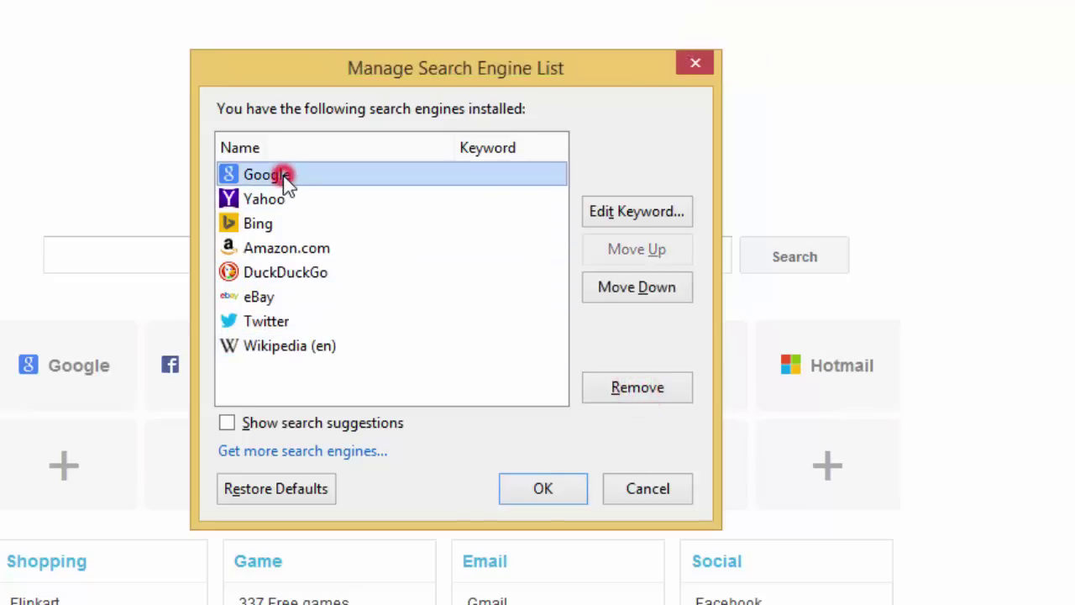
{"action": "left_click", "coordinate": [547, 496]}
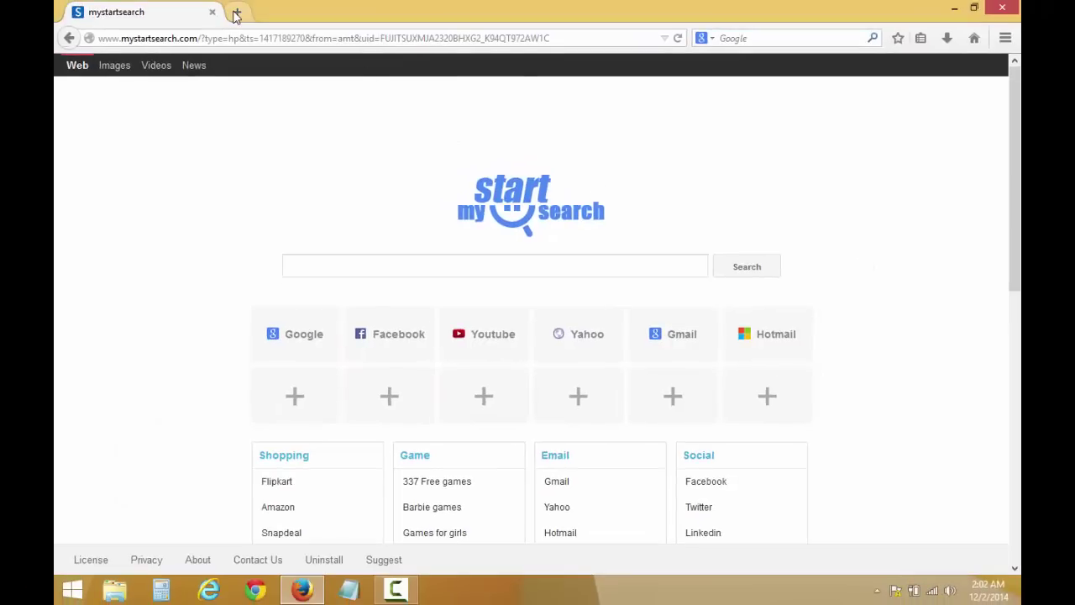
Load about:config in a new Firefox tab and accept the advanced settings warning.
{"action": "left_click", "coordinate": [236, 13]}
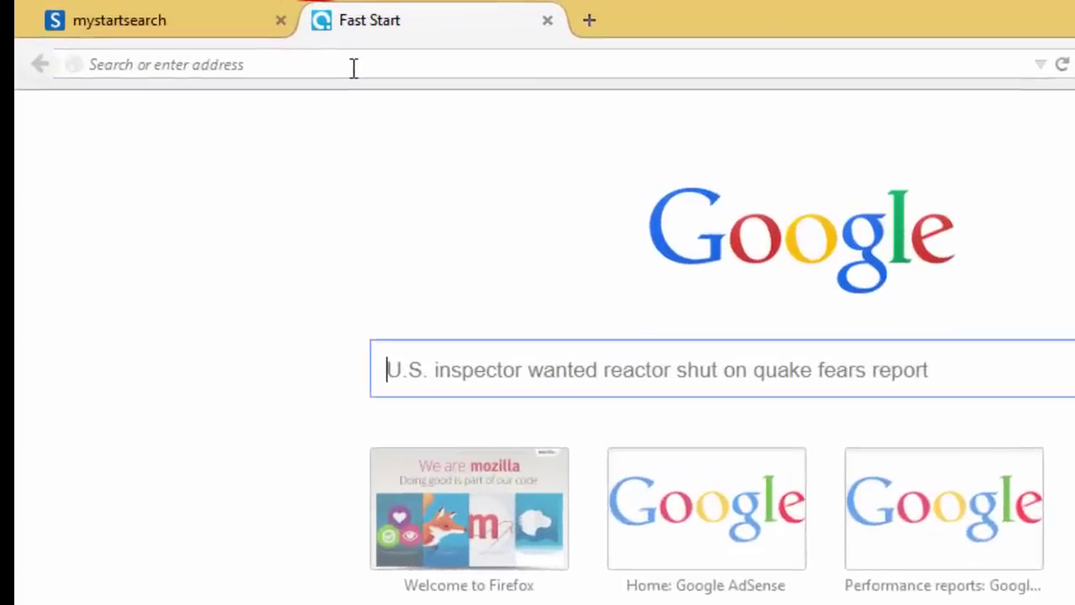
{"action": "left_click", "coordinate": [396, 74]}
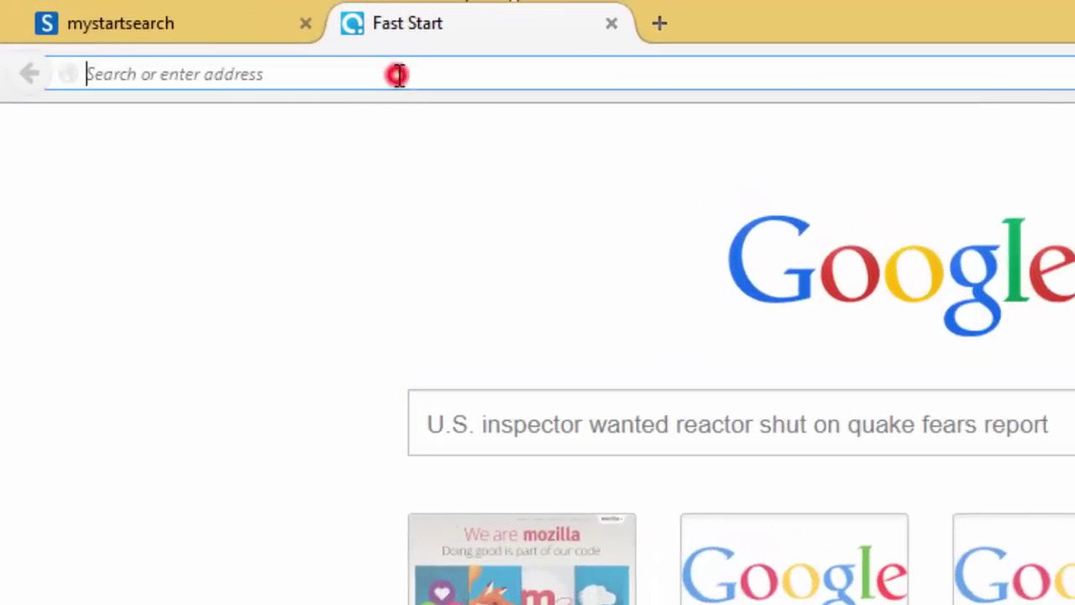
{"action": "type", "text": "abou"}
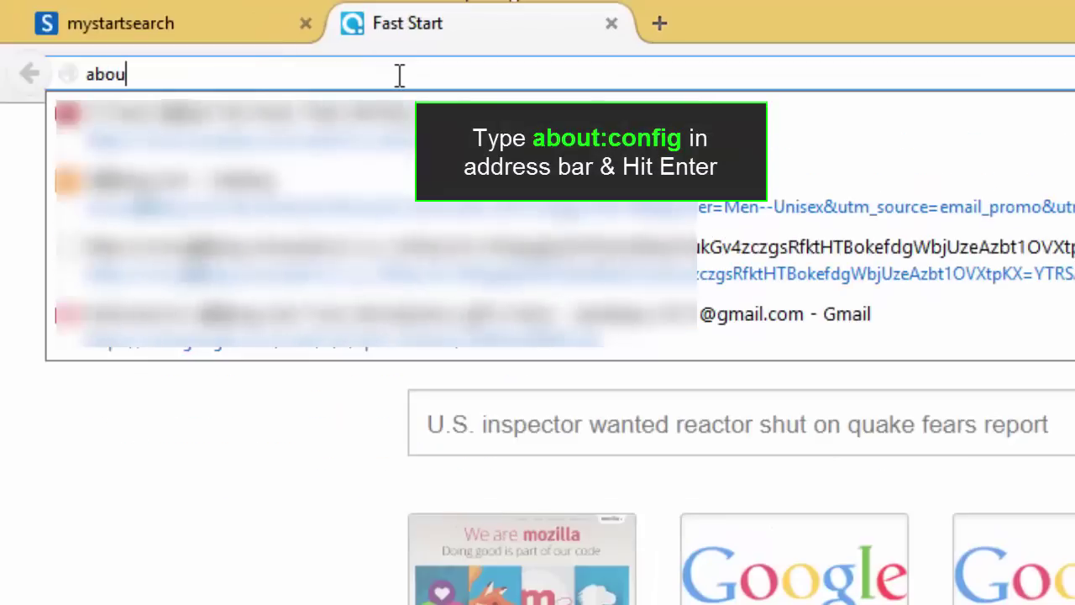
{"action": "type", "text": "t:config"}
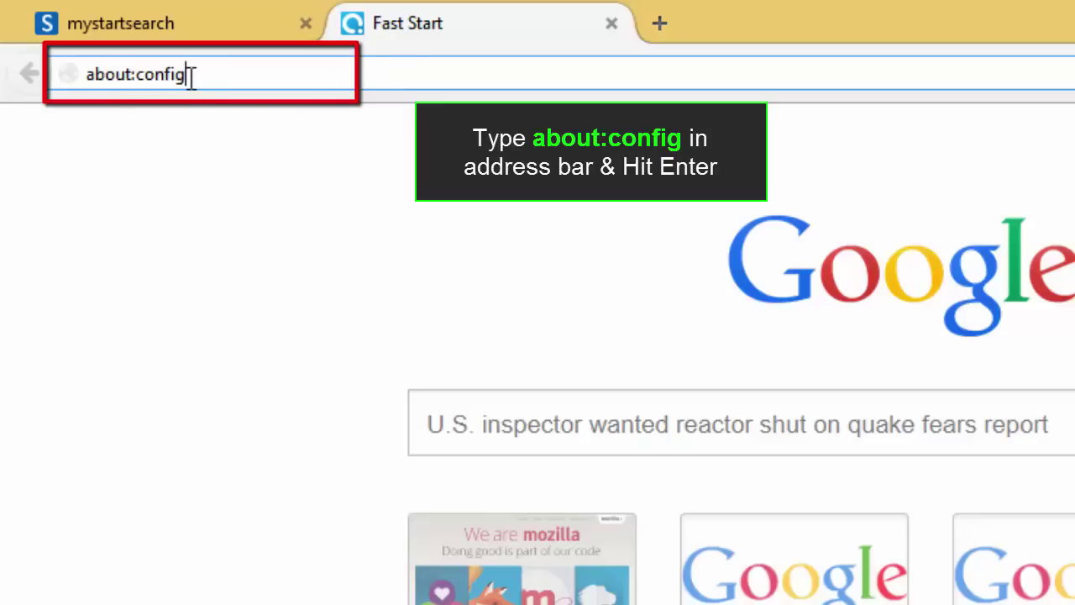
{"action": "key", "text": "Return"}
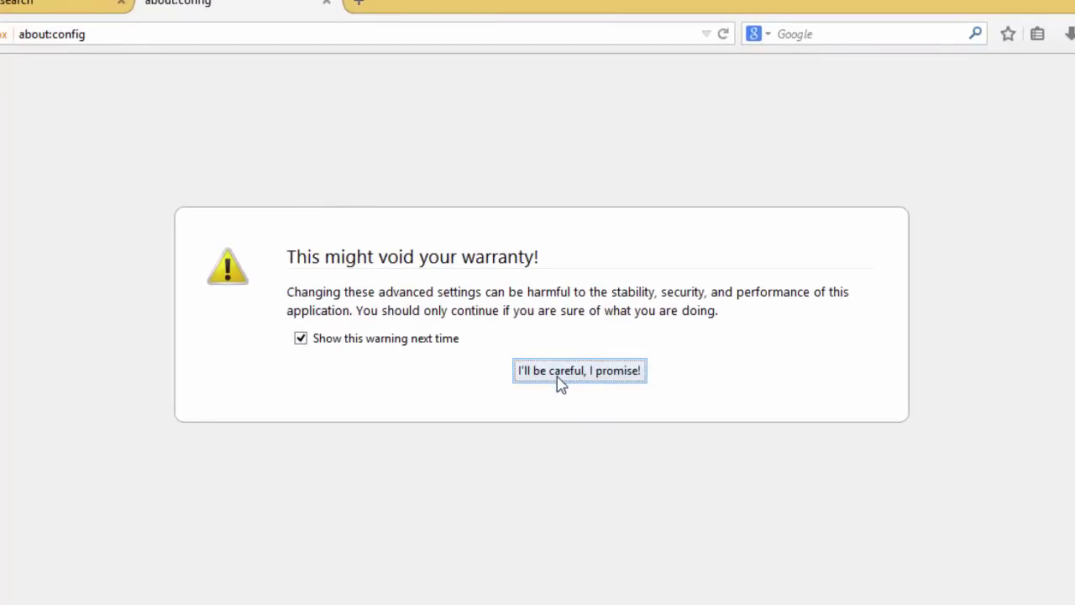
{"action": "left_click", "coordinate": [558, 377]}
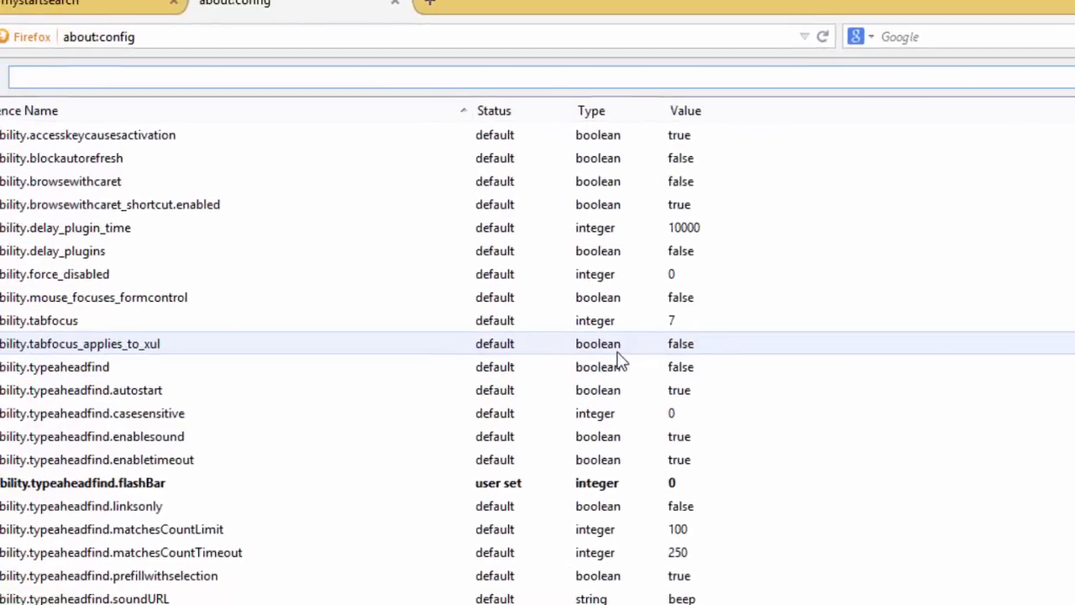
Filter the about:config preferences by newtab and reset browser.newtab.url to its default value.
{"action": "left_click", "coordinate": [357, 84]}
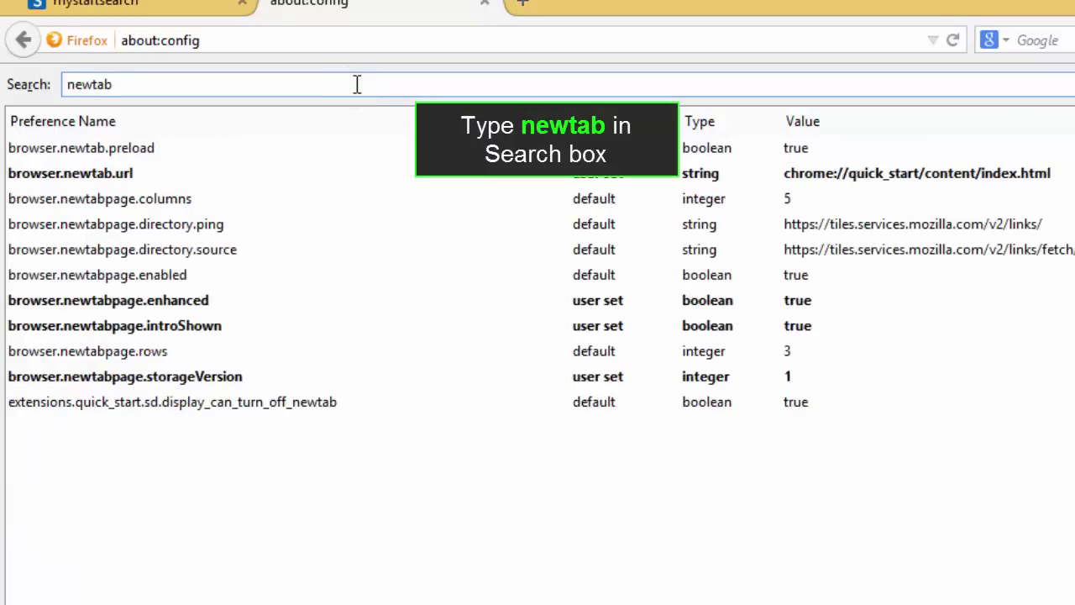
{"action": "left_click", "coordinate": [191, 163]}
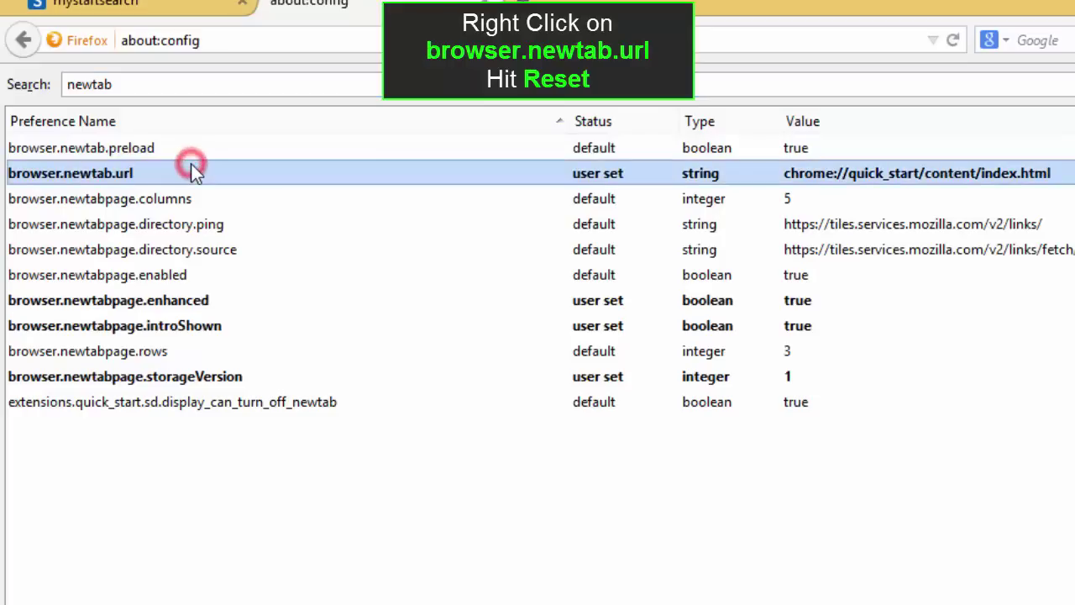
{"action": "right_click", "coordinate": [260, 180]}
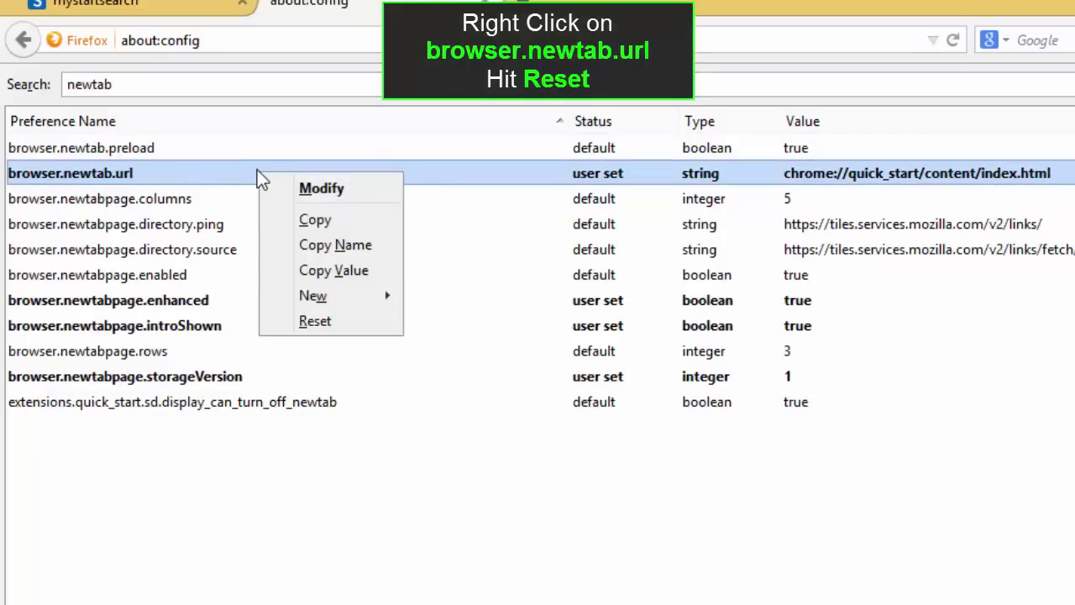
{"action": "left_click", "coordinate": [312, 323]}
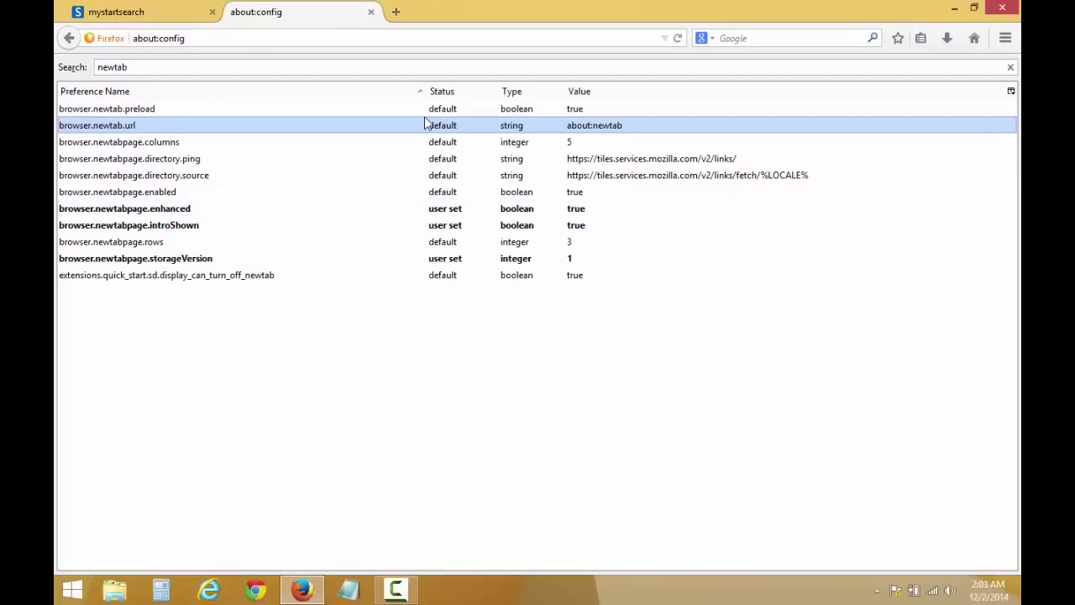
Restart Firefox to check its home page and a new tab for the hijacker, and close the browser.
{"action": "left_click", "coordinate": [1002, 8]}
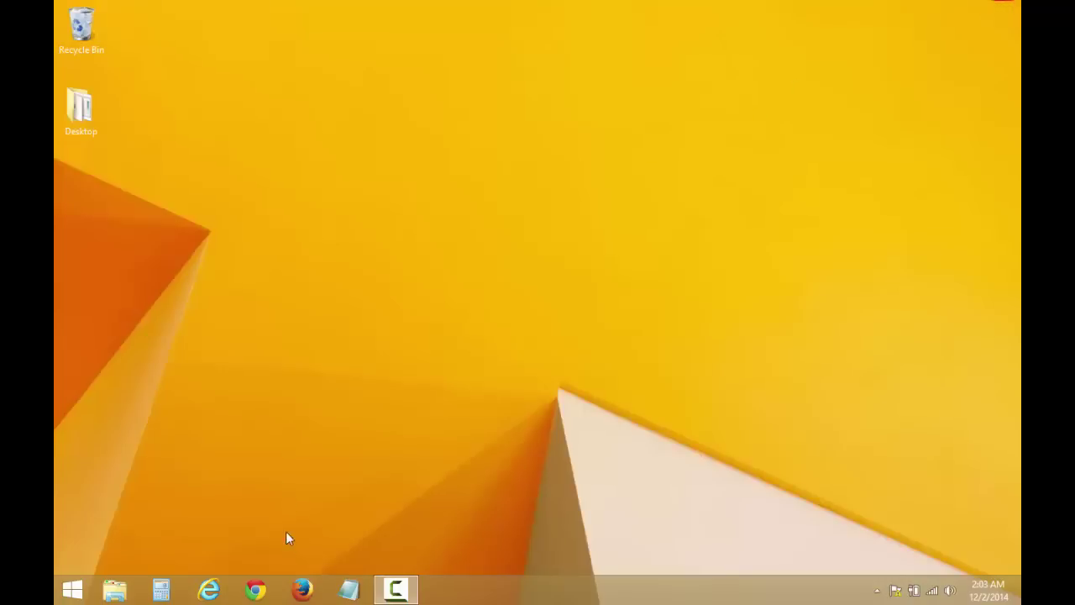
{"action": "left_click", "coordinate": [300, 587]}
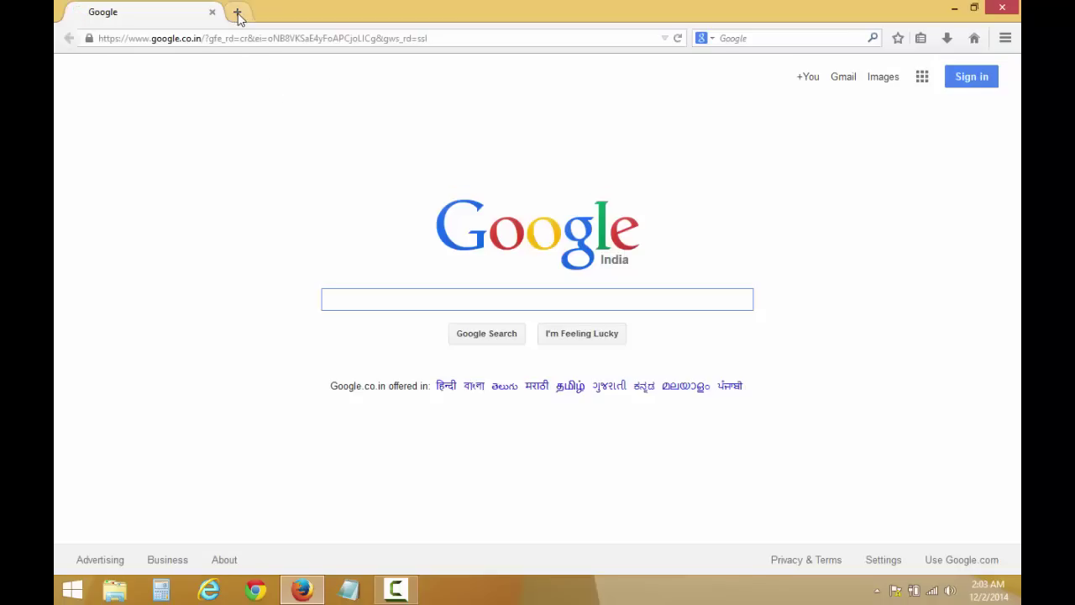
{"action": "left_click", "coordinate": [236, 13]}
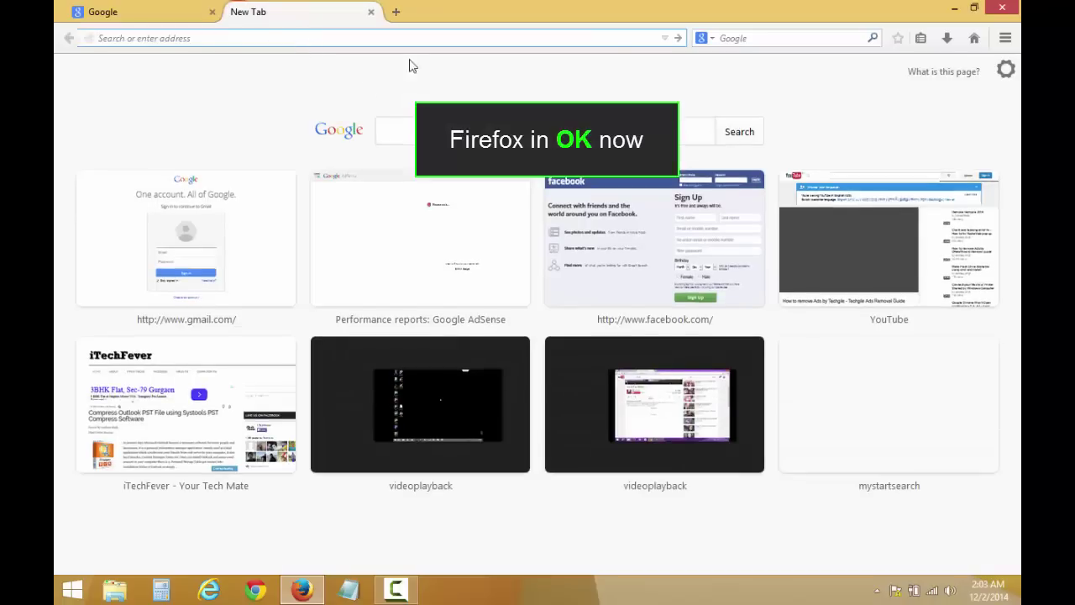
{"action": "left_click", "coordinate": [999, 8]}
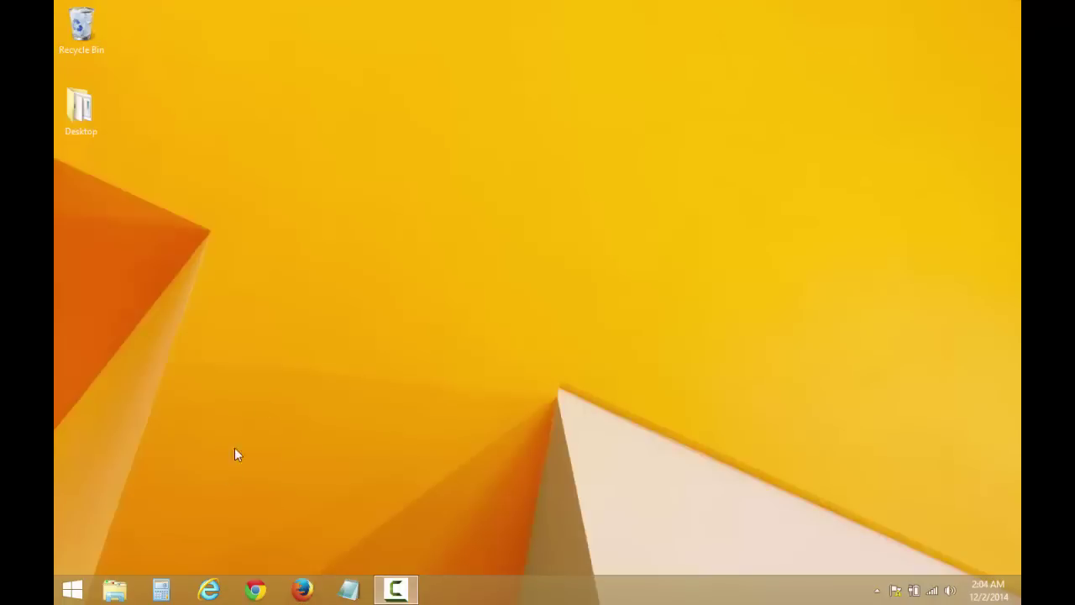
{"action": "left_click", "coordinate": [217, 586]}
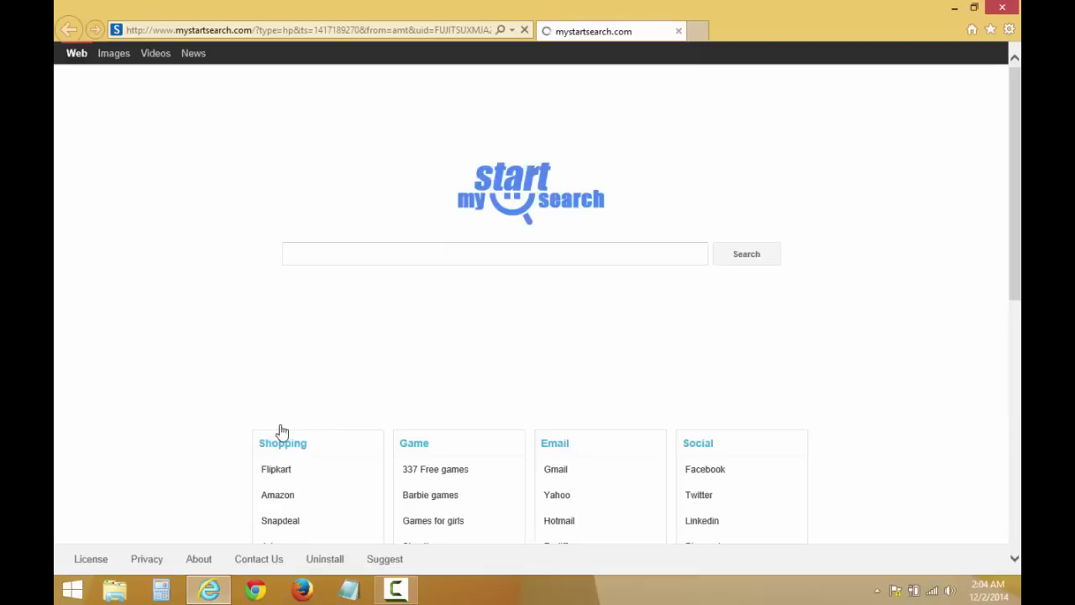
{"action": "left_click", "coordinate": [1052, 43]}
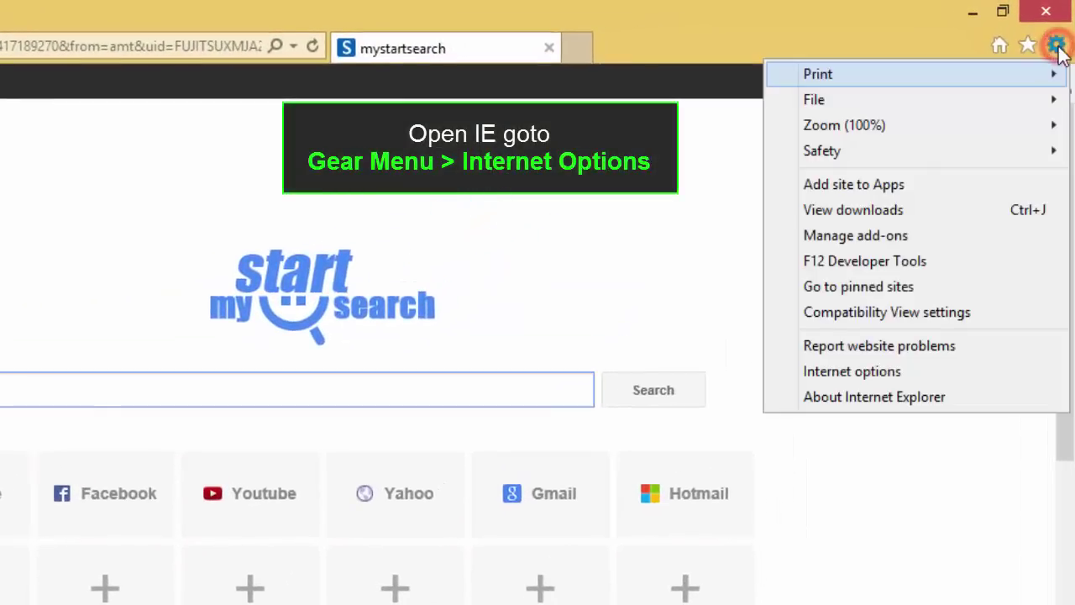
{"action": "left_click", "coordinate": [857, 373]}
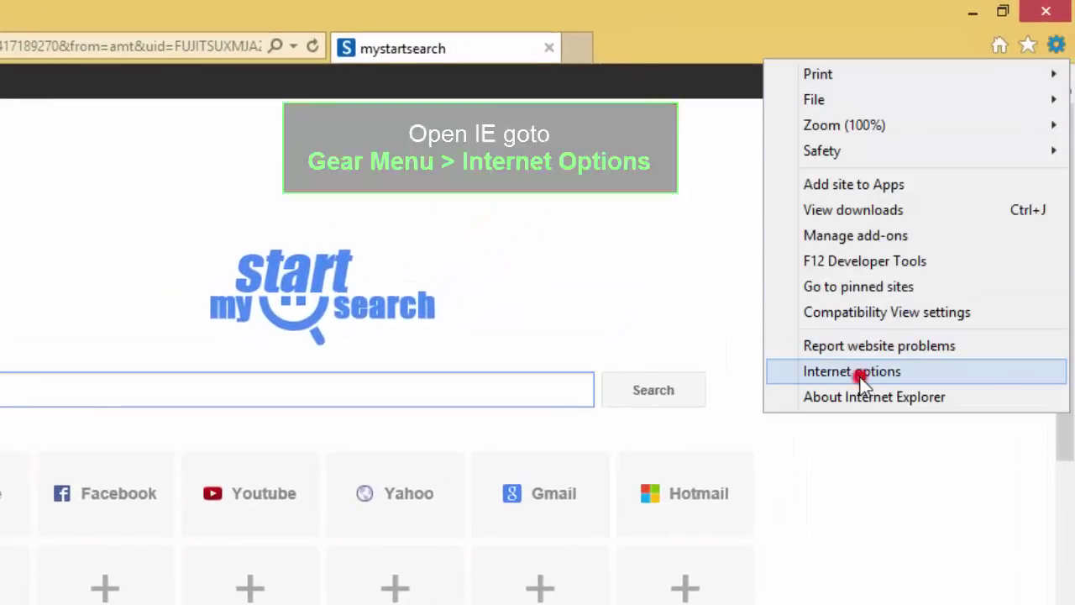
{"action": "key", "text": "BackSpace"}
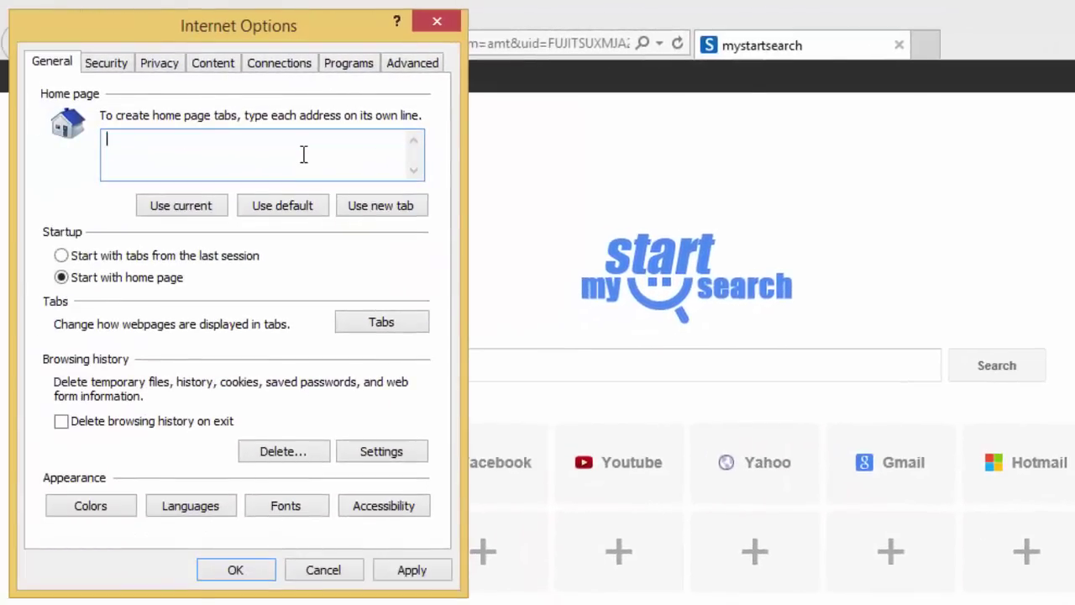
{"action": "type", "text": "www.google.com"}
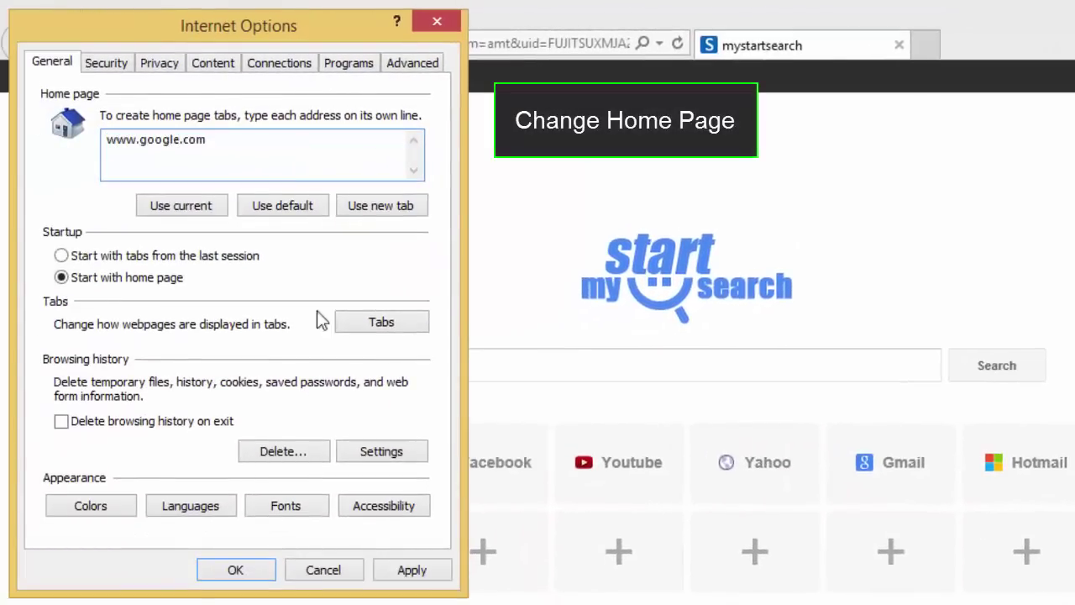
{"action": "left_click", "coordinate": [420, 570]}
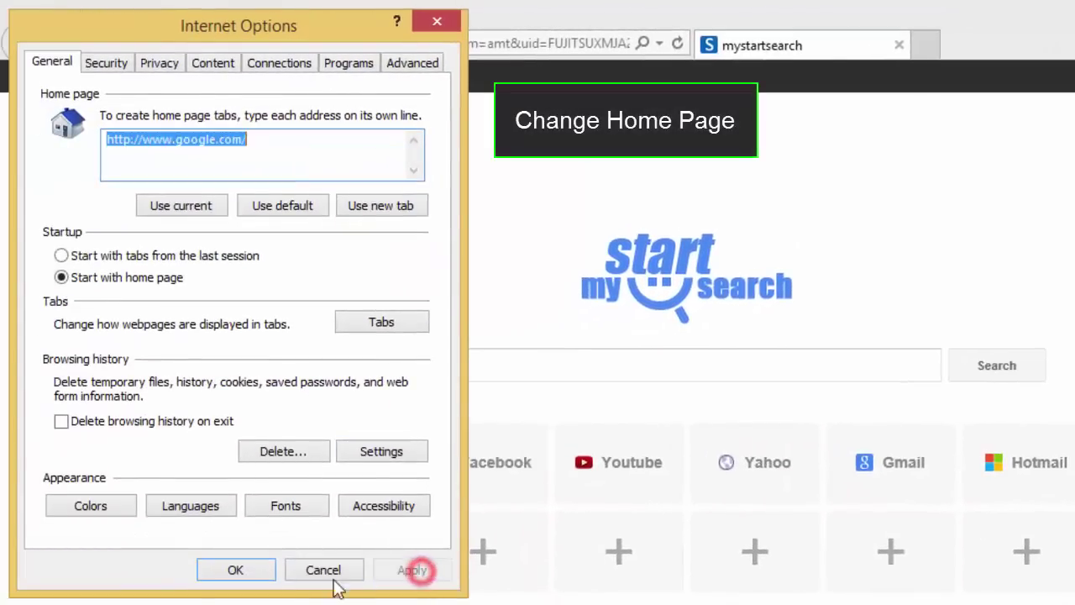
{"action": "left_click", "coordinate": [245, 572]}
Check Internet Explorer's toolbars and extensions for unknown add-ons, and remove mystartsearch from the search providers.
{"action": "left_click", "coordinate": [1055, 42]}
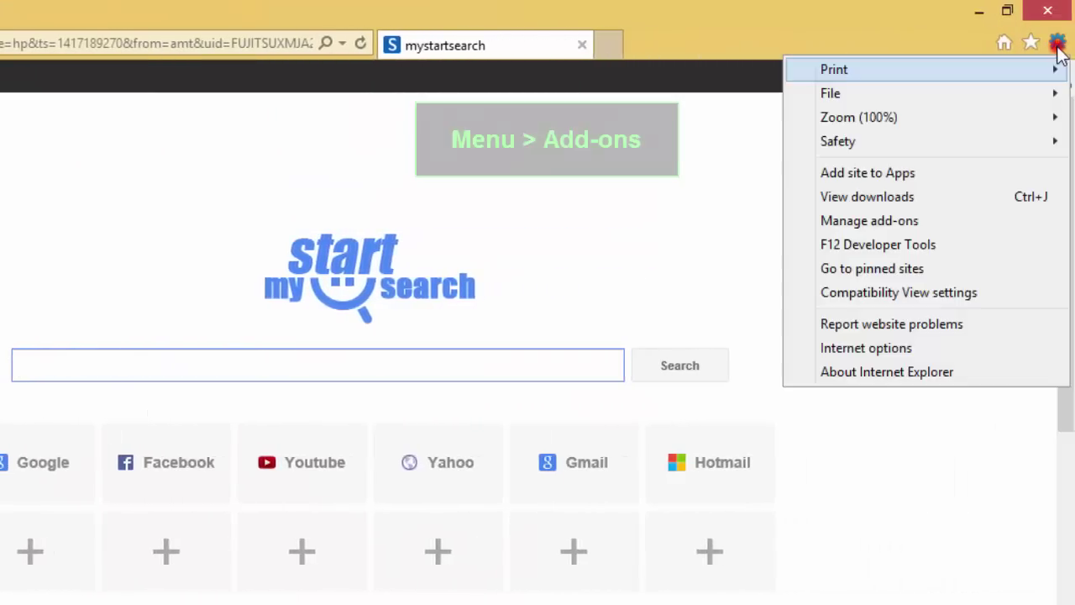
{"action": "left_click", "coordinate": [924, 222]}
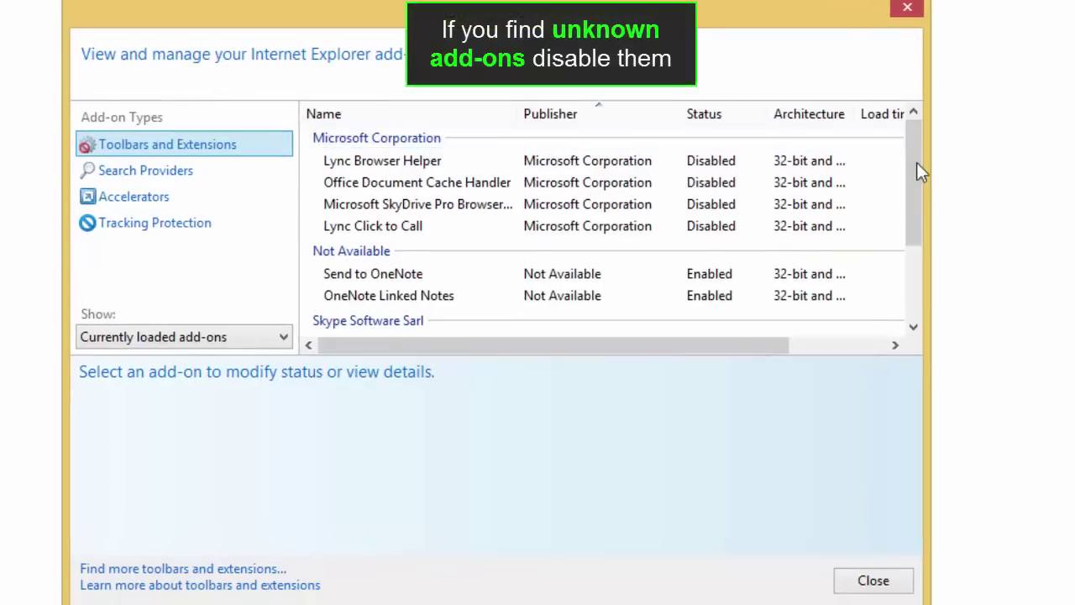
{"action": "mouse_move", "coordinate": [916, 164]}
{"action": "left_mouse_down"}
{"action": "mouse_move", "coordinate": [911, 273]}
{"action": "mouse_move", "coordinate": [902, 173]}
{"action": "left_mouse_up"}
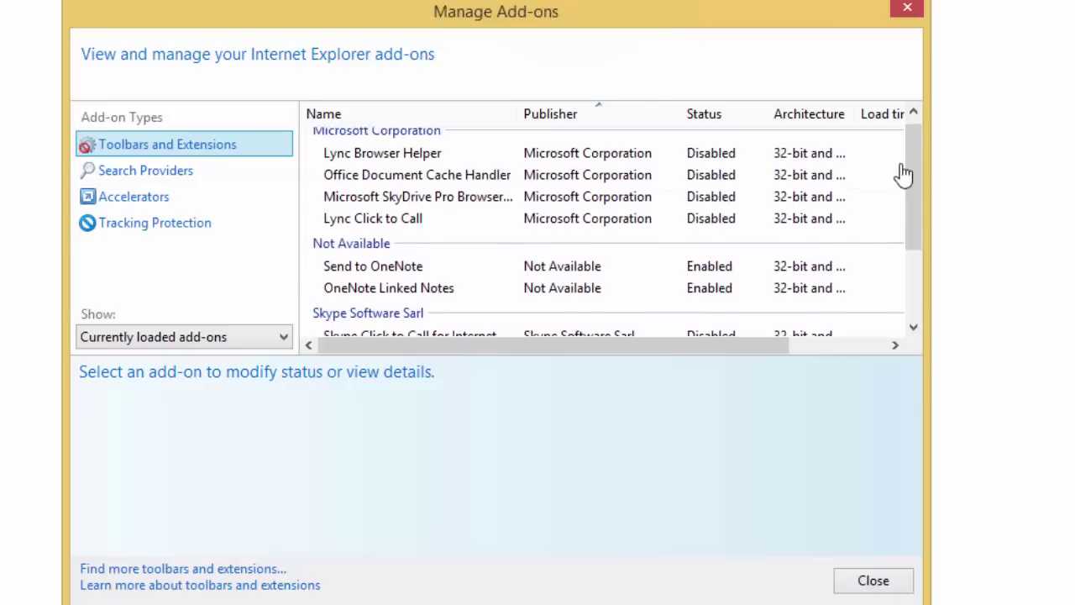
{"action": "left_click", "coordinate": [189, 171]}
{"action": "left_click", "coordinate": [367, 160]}
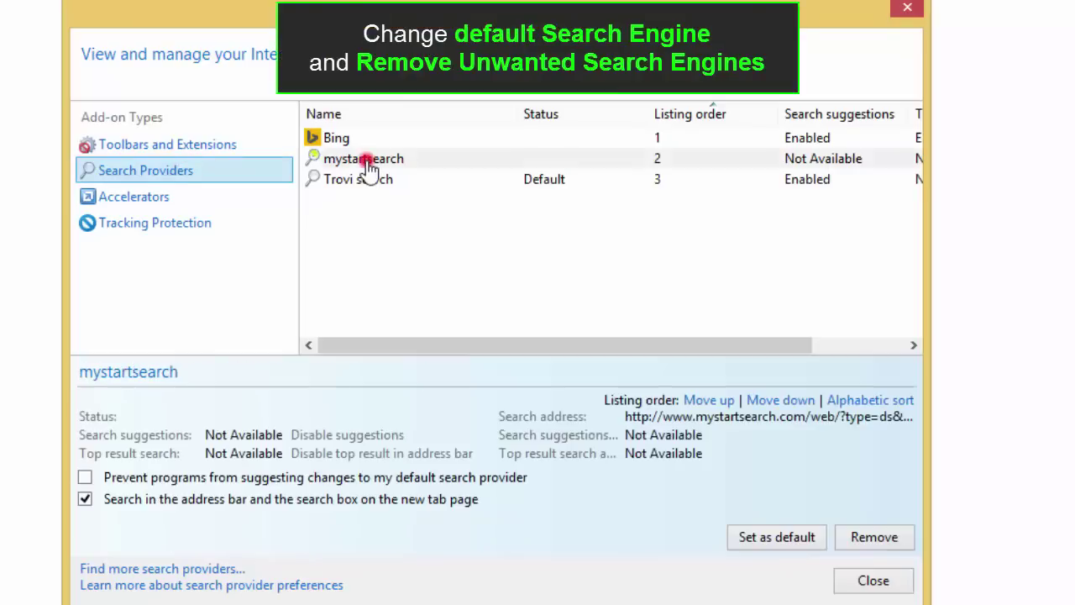
{"action": "left_click", "coordinate": [863, 541]}
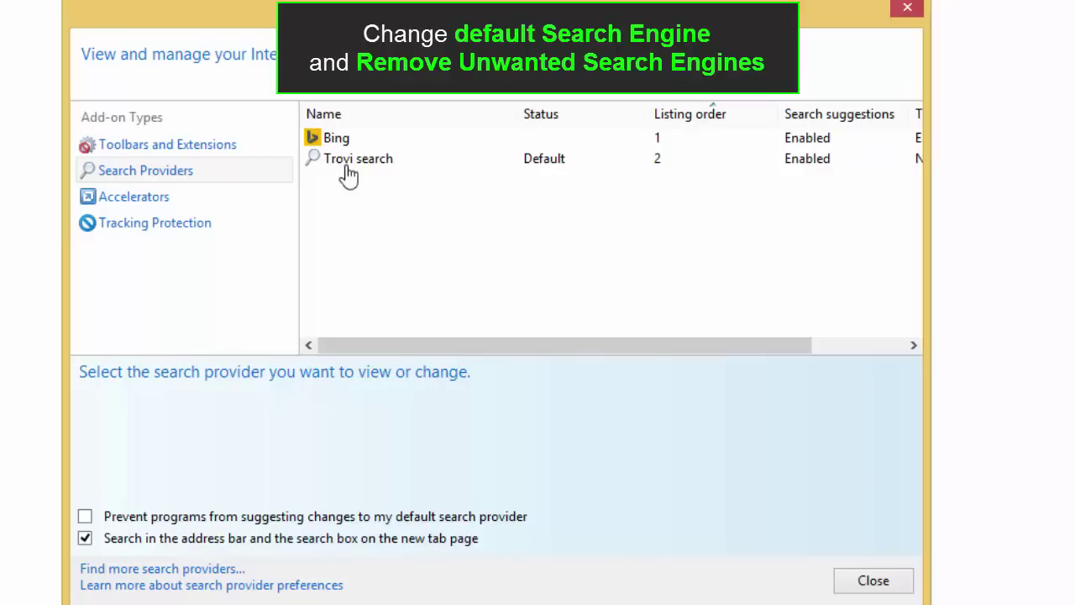
Make Bing the default search provider, remove Trovi search from the list, and close the add-on manager.
{"action": "left_click", "coordinate": [337, 140]}
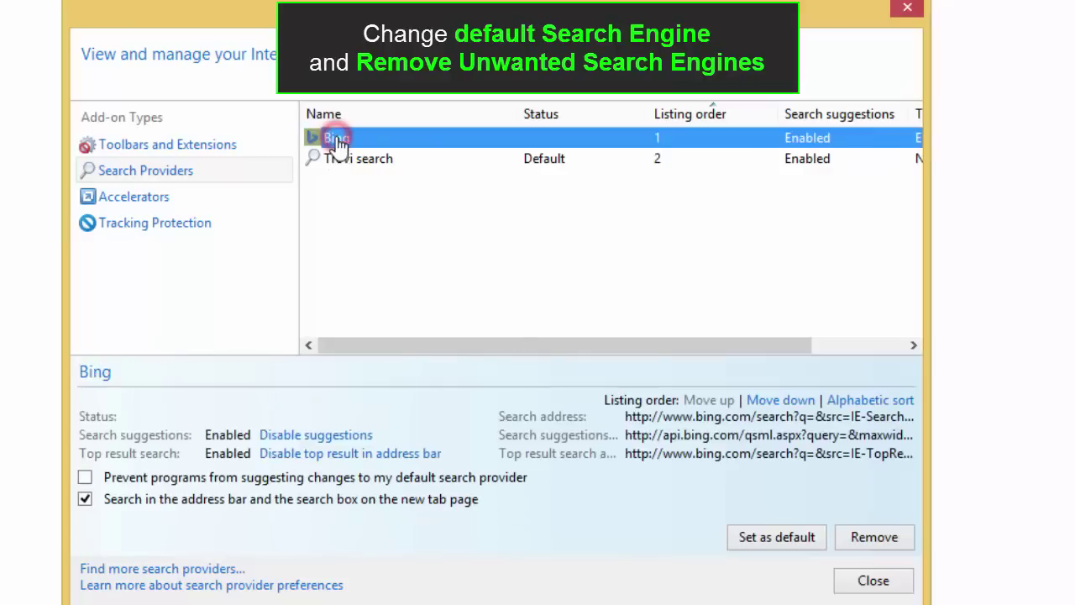
{"action": "left_click", "coordinate": [775, 536]}
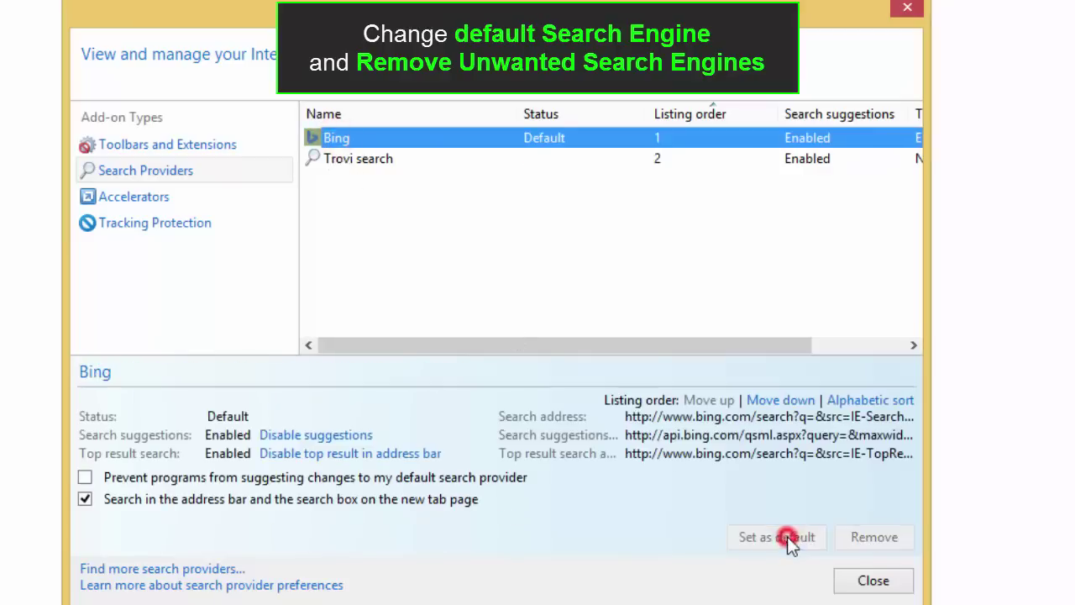
{"action": "left_click", "coordinate": [338, 161]}
{"action": "left_click", "coordinate": [870, 547]}
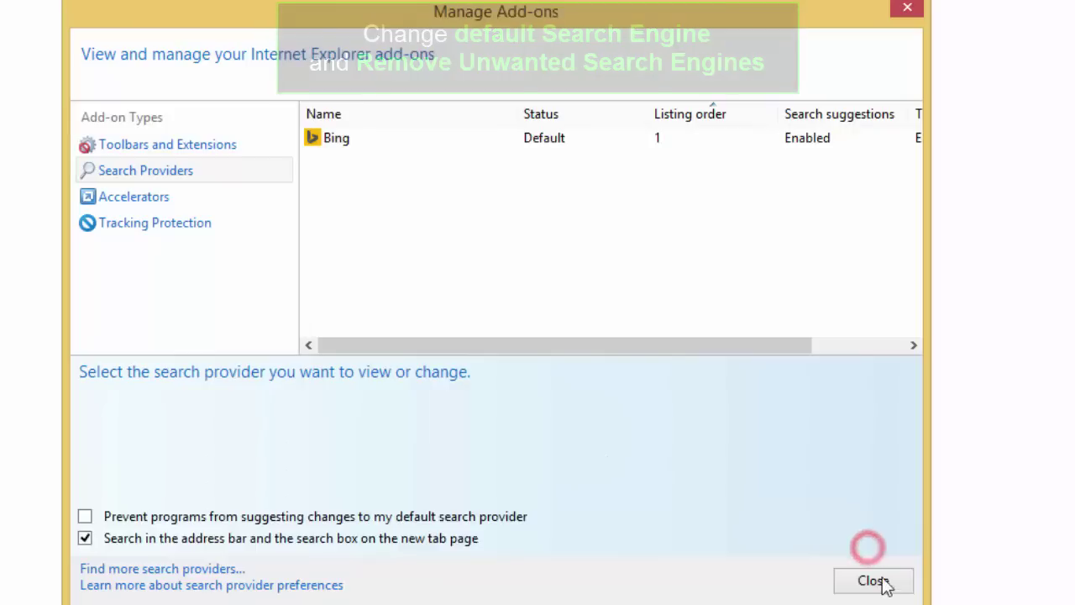
{"action": "left_click", "coordinate": [874, 580]}
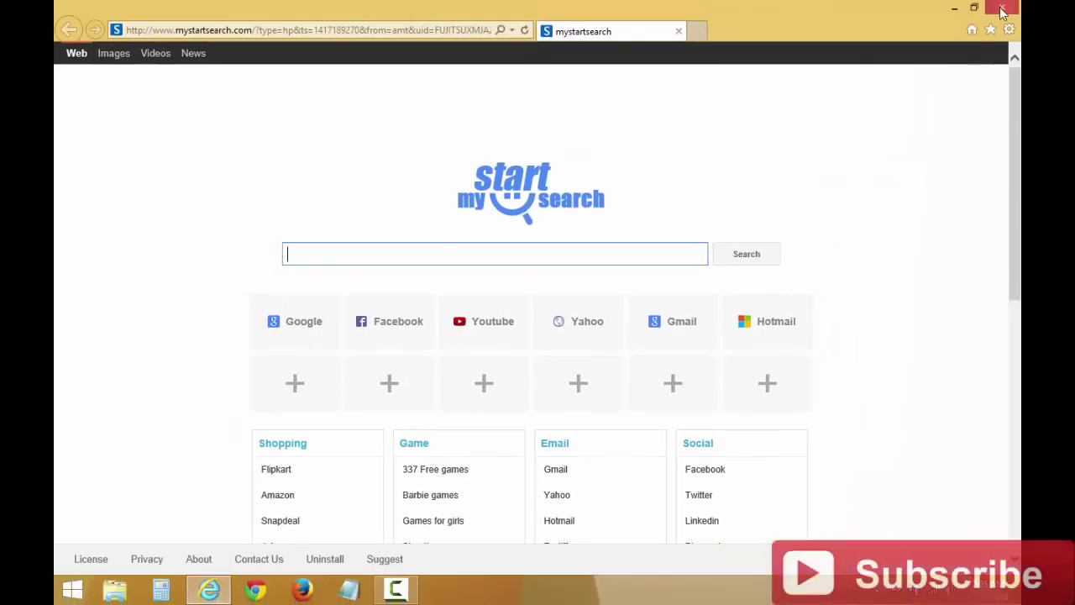